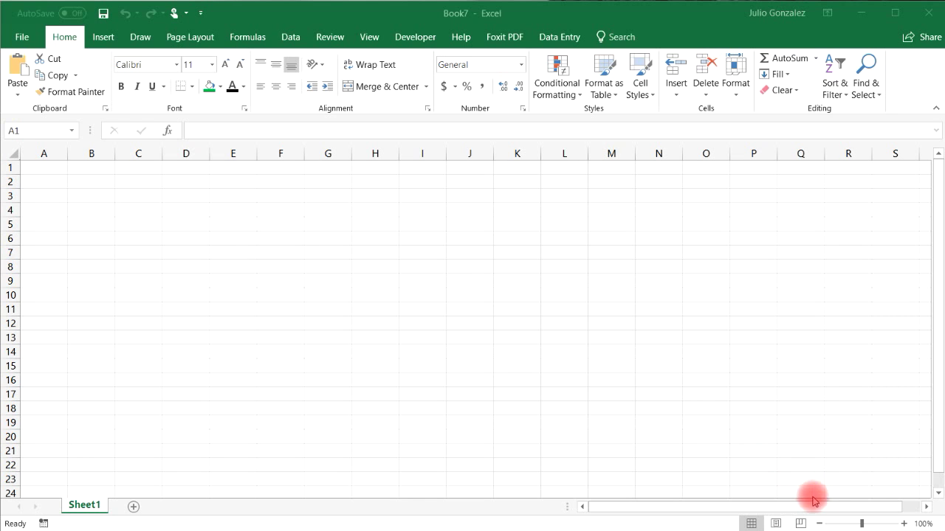
- Zoom the empty Book7 worksheet in to 180%
click(903, 523)
click(903, 523)
click(904, 523)
click(903, 523)
click(904, 523)
click(903, 523)
click(903, 523)
click(904, 523)
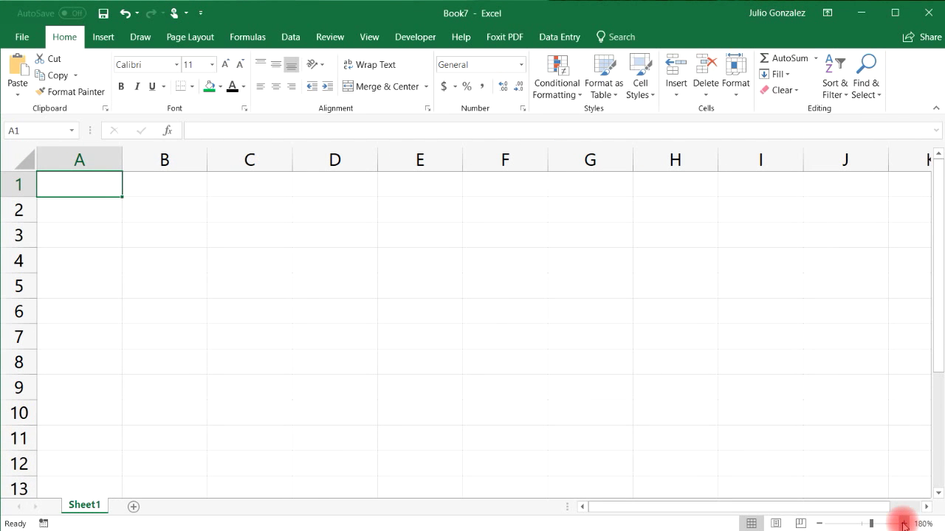
- Enter Annual Rate:, Number of Years:, Number of Payments:, Loan Amount: in B2–B5 and Monthly Payment: in B7
click(189, 214)
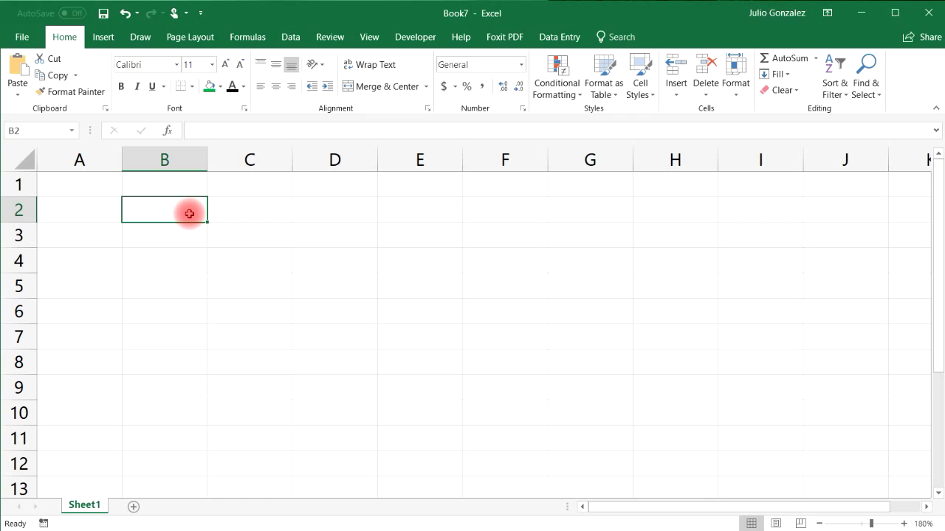
text(A)
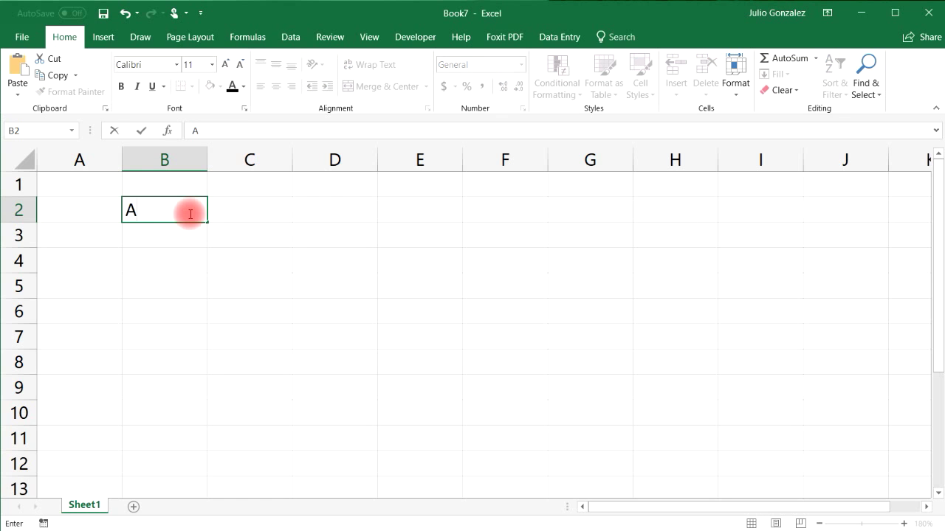
text(nnual Rate:)
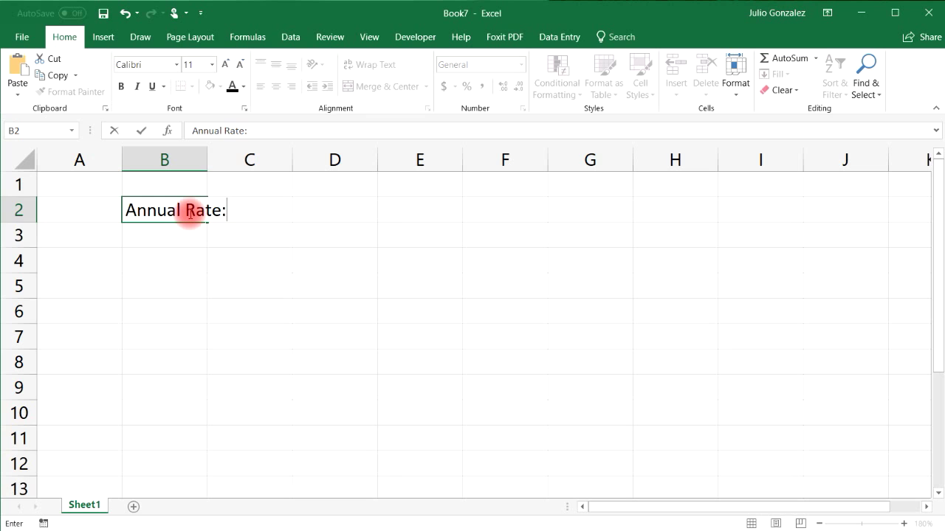
key(Return)
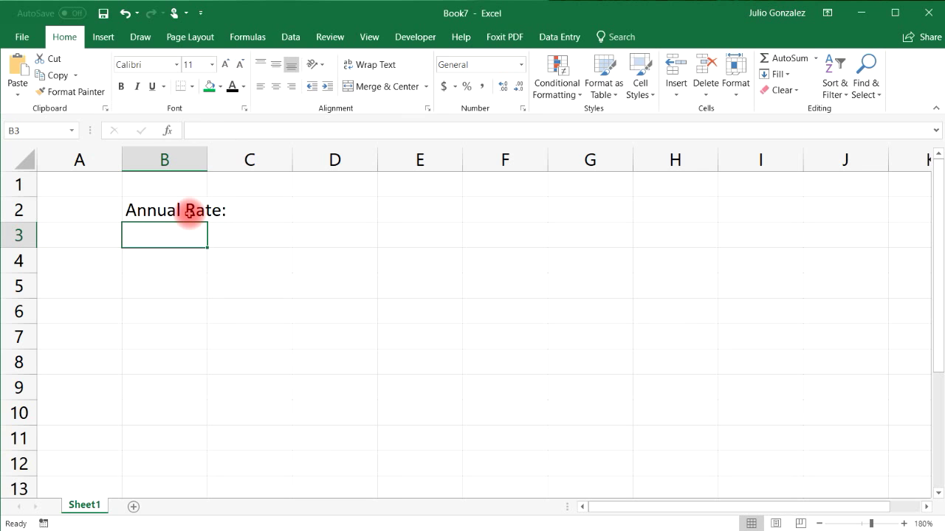
text(Numbe)
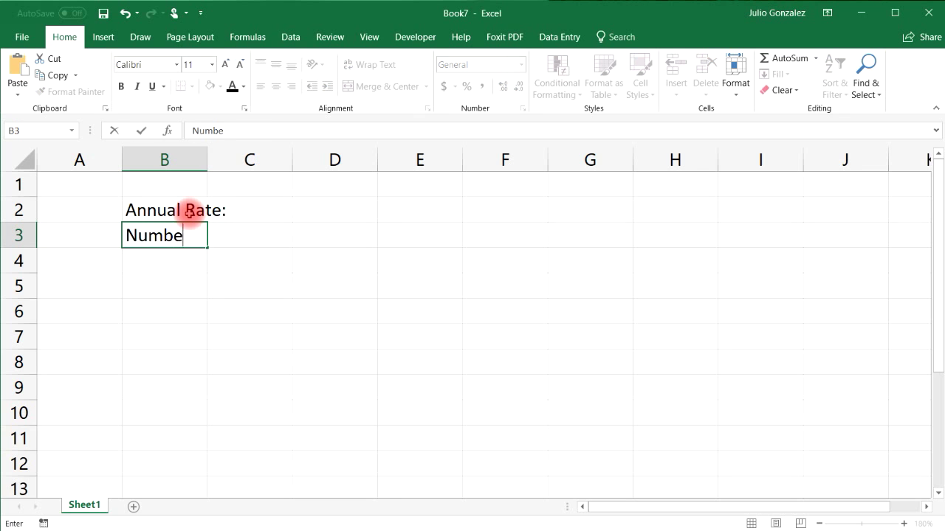
text(r of Years:)
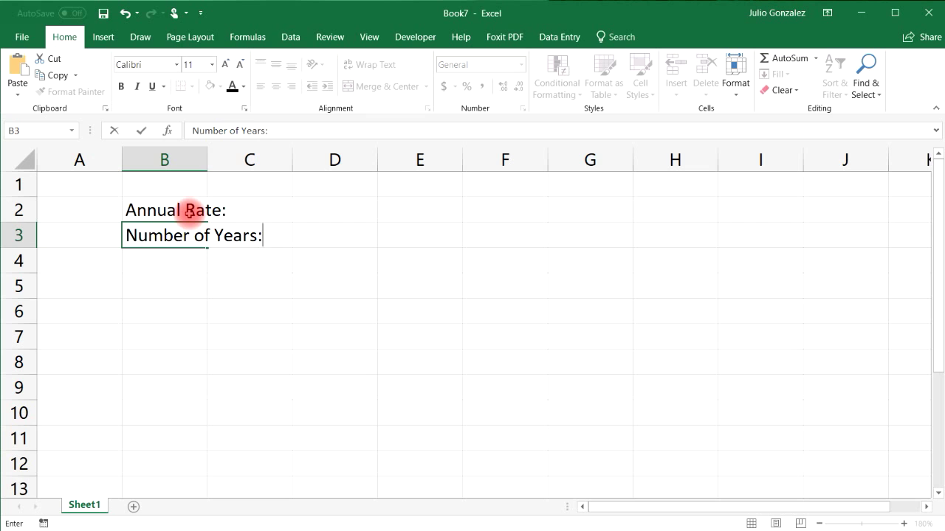
key(Return)
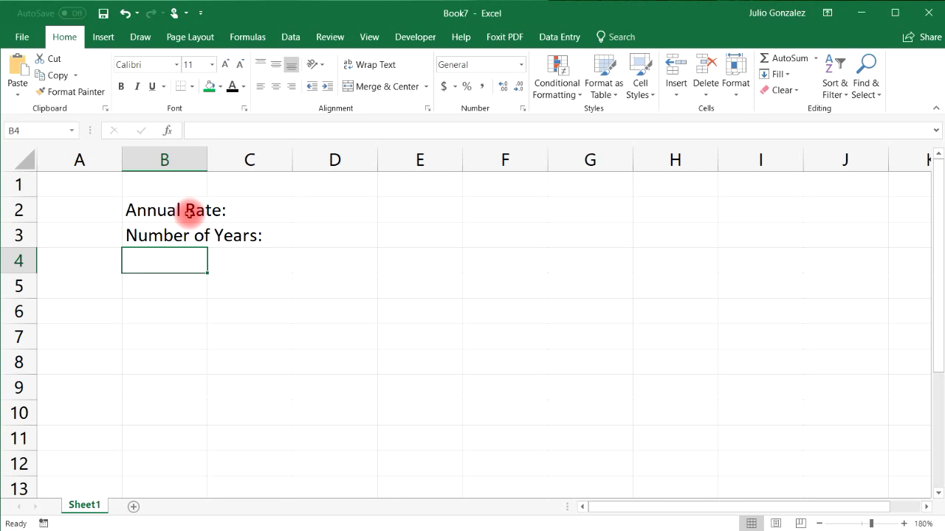
text(Number )
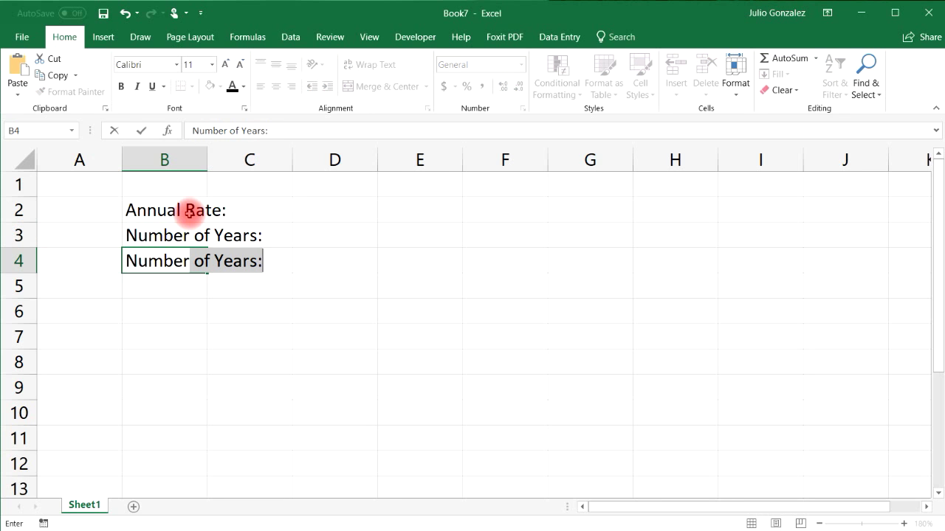
text(of Payment)
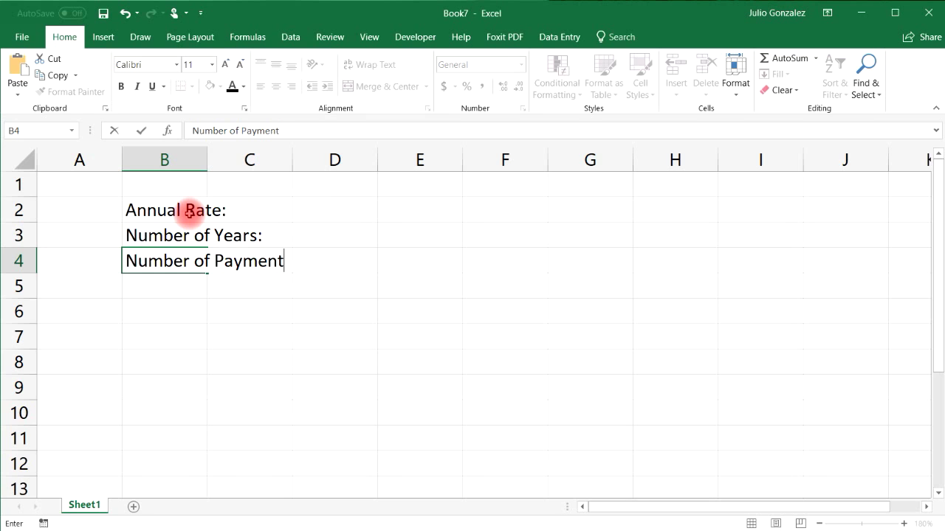
text(s:)
key(Return)
text(Loa)
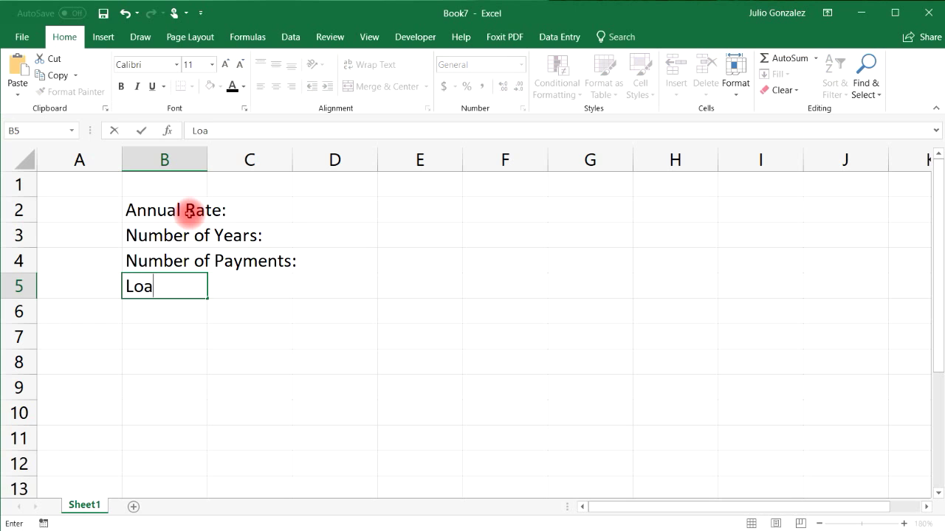
text(n Amount)
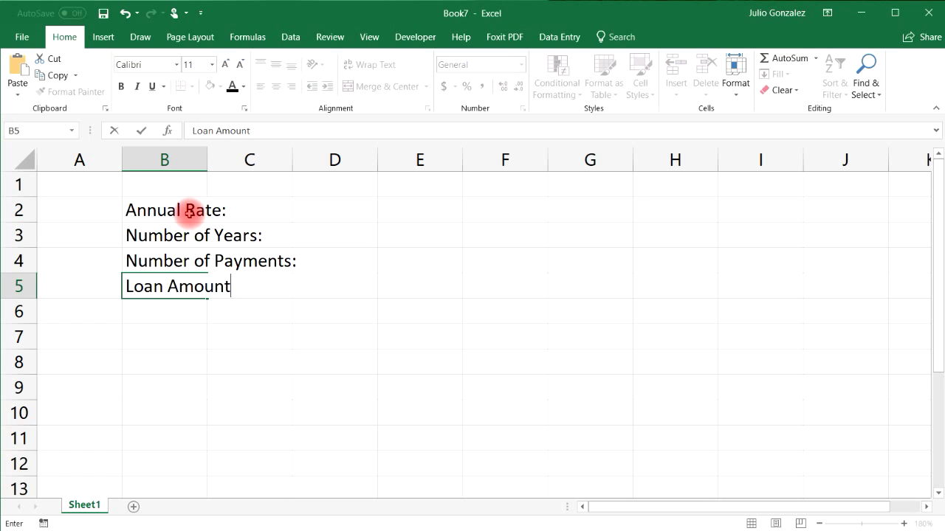
text(:)
key(Return)
key(Return)
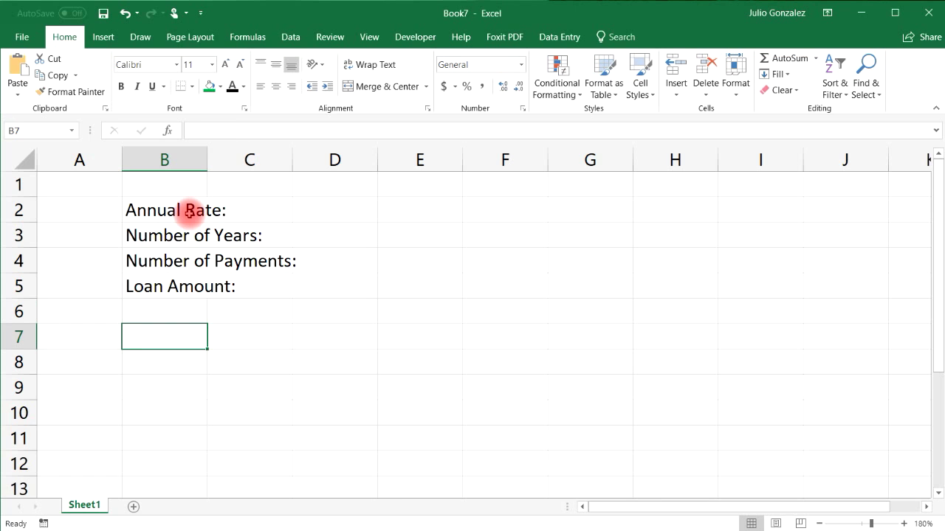
text(Monthl)
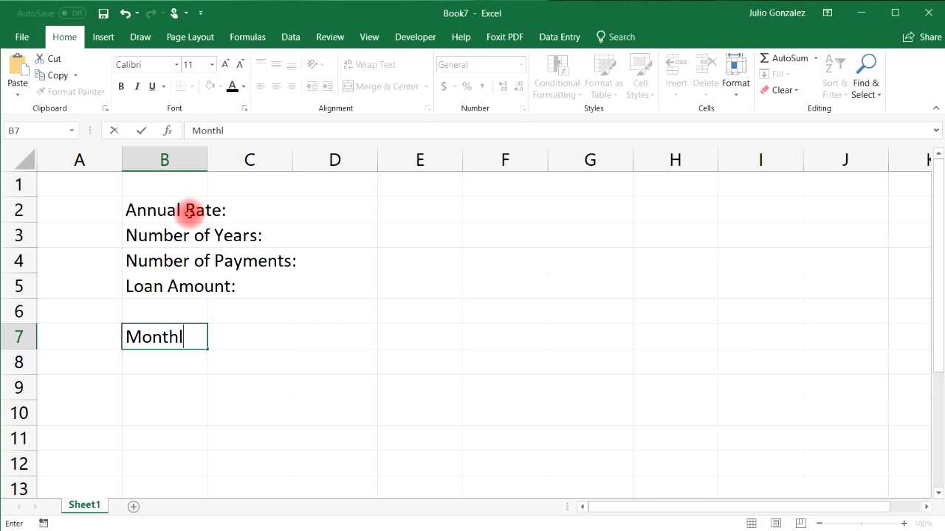
text(y Payment:)
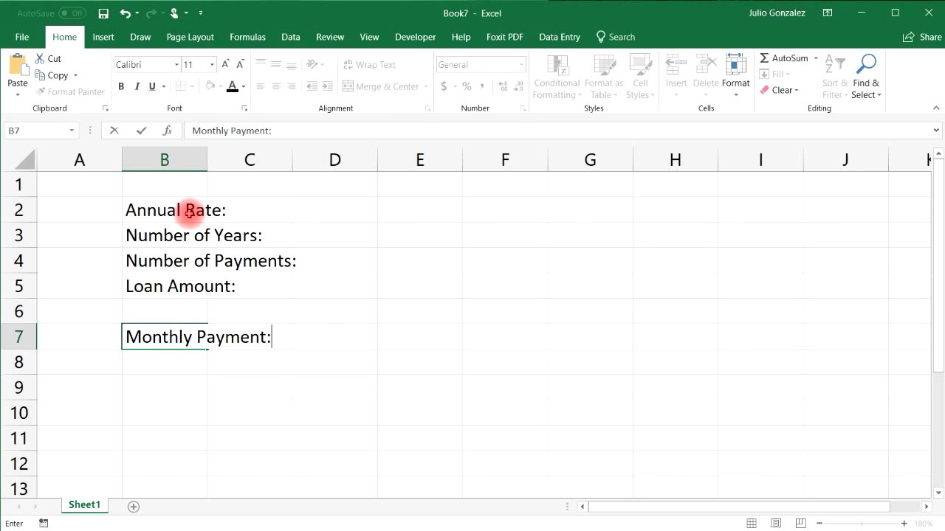
key(Return)
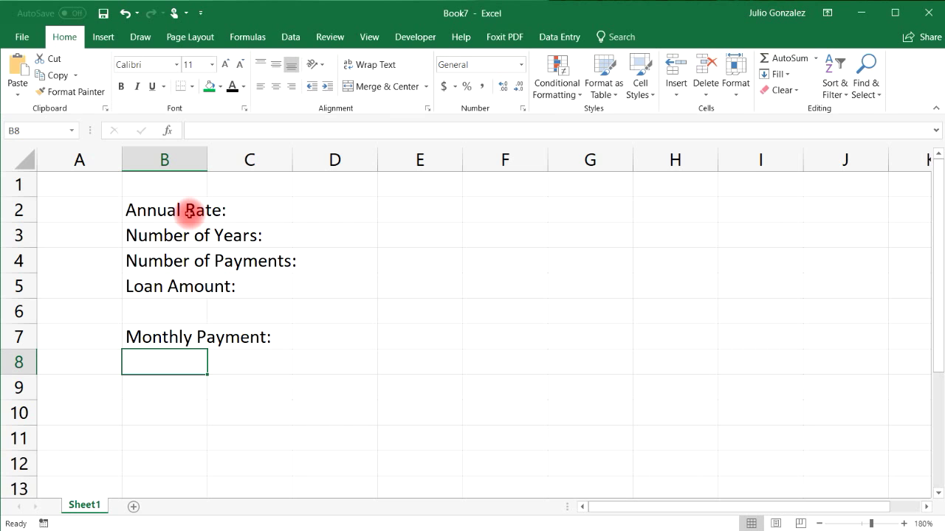
- Widen column B to fit the labels, then add Total Cost: in B8 and Total Interest: in B10
drag(206, 161, 299, 169)
click(217, 153)
double_click(245, 363)
text(Tot)
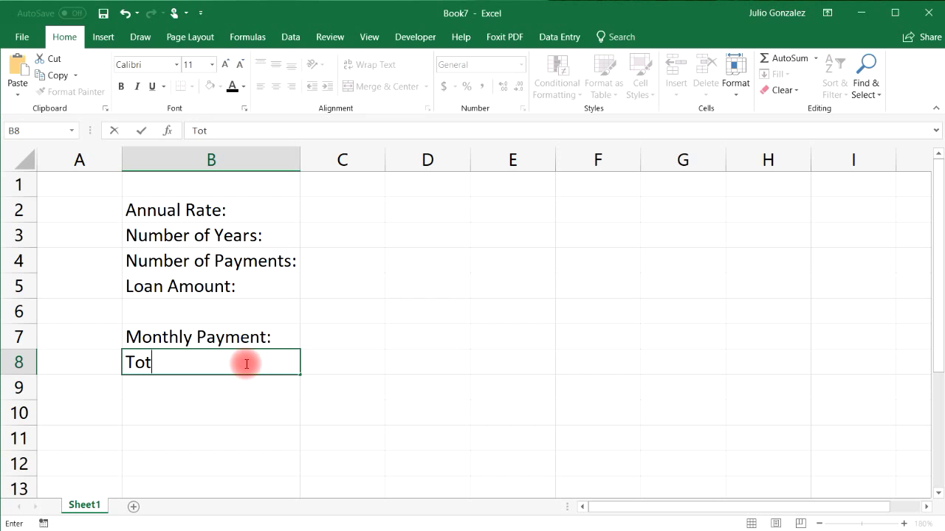
text(al Cost:)
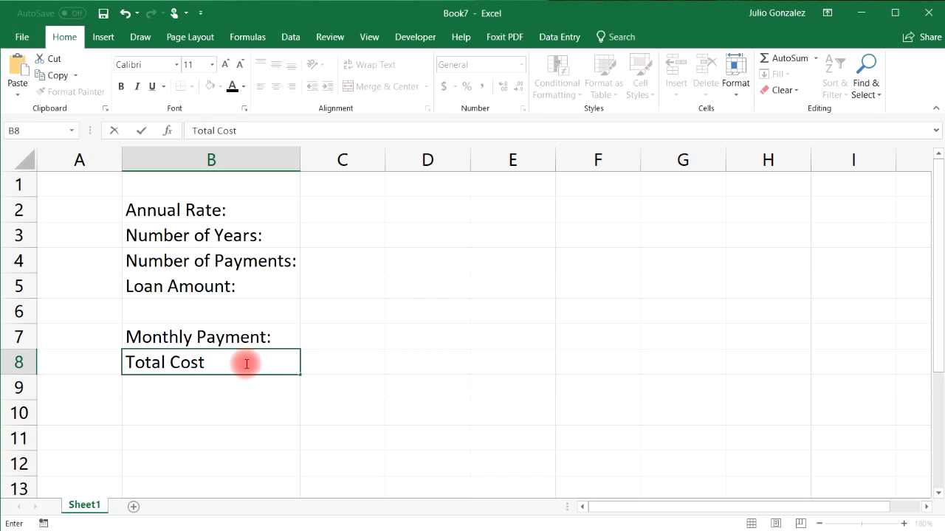
key(Return)
key(Return)
text(Tot)
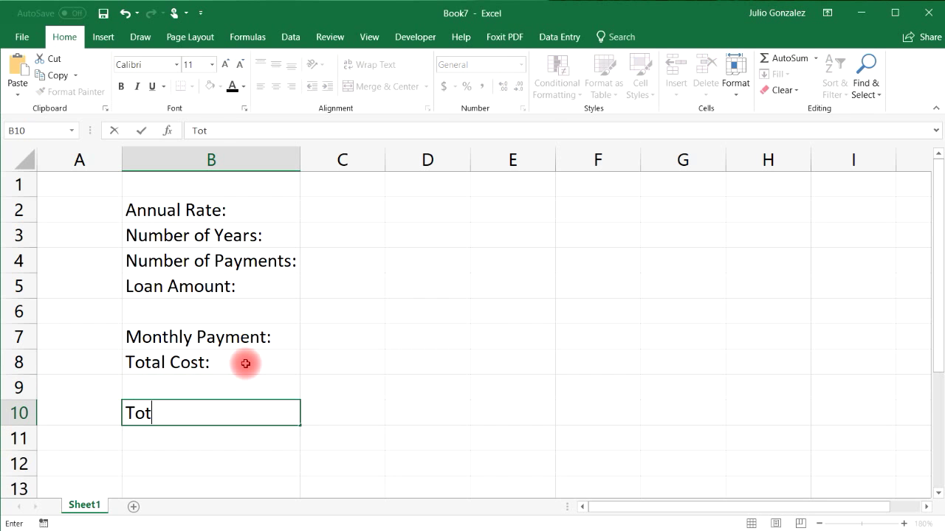
text(al Interest:)
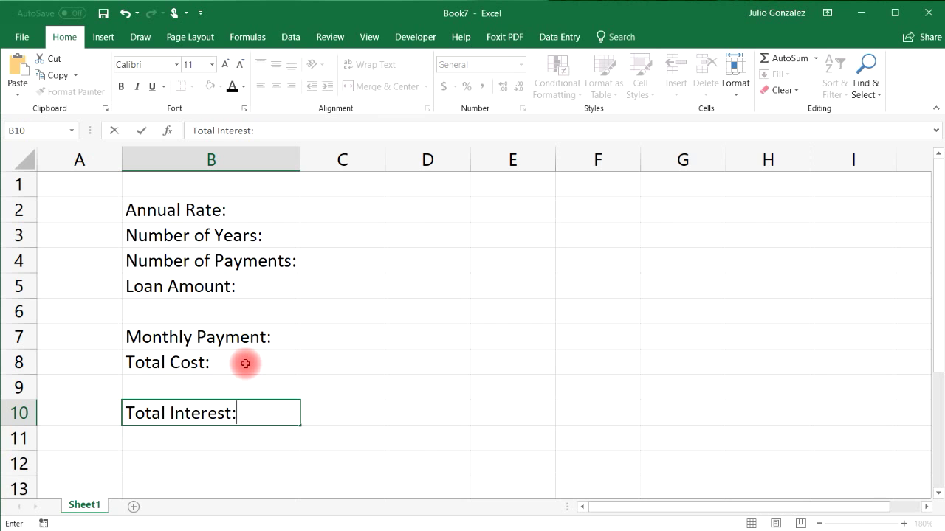
key(Return)
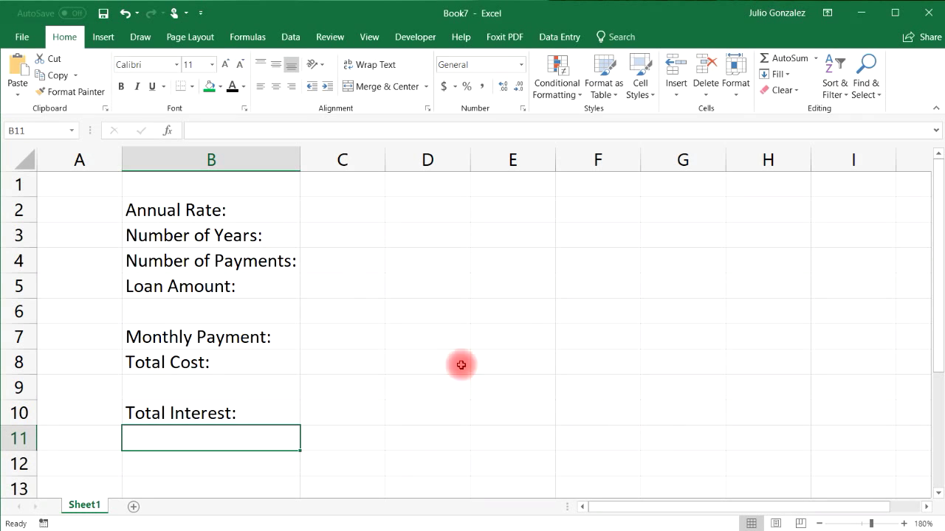
click(355, 284)
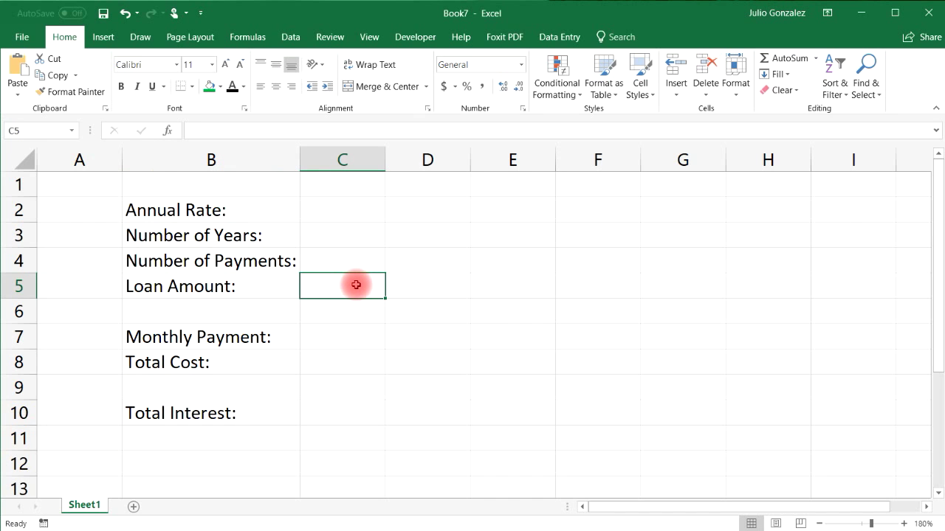
- Enter 20000 as the loan amount in C5, 10 years in C3 and 5% in C2
text(20000)
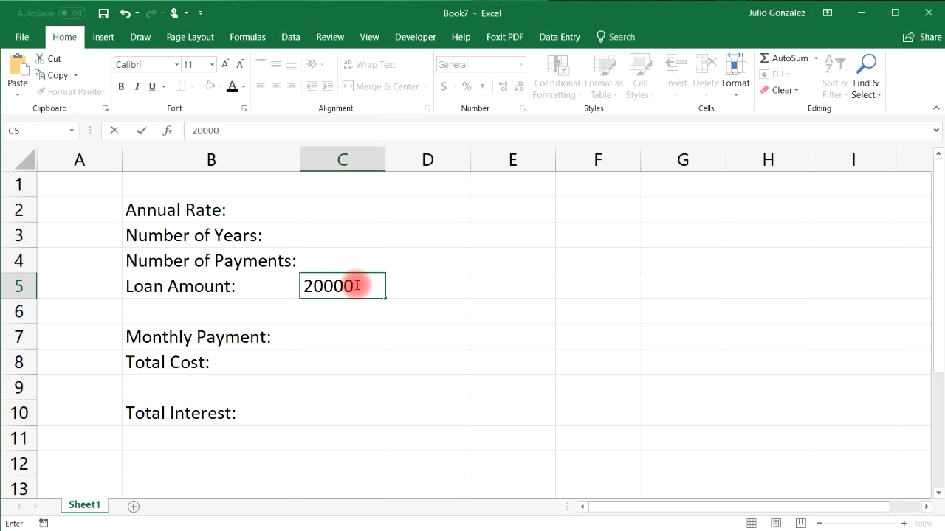
key(Return)
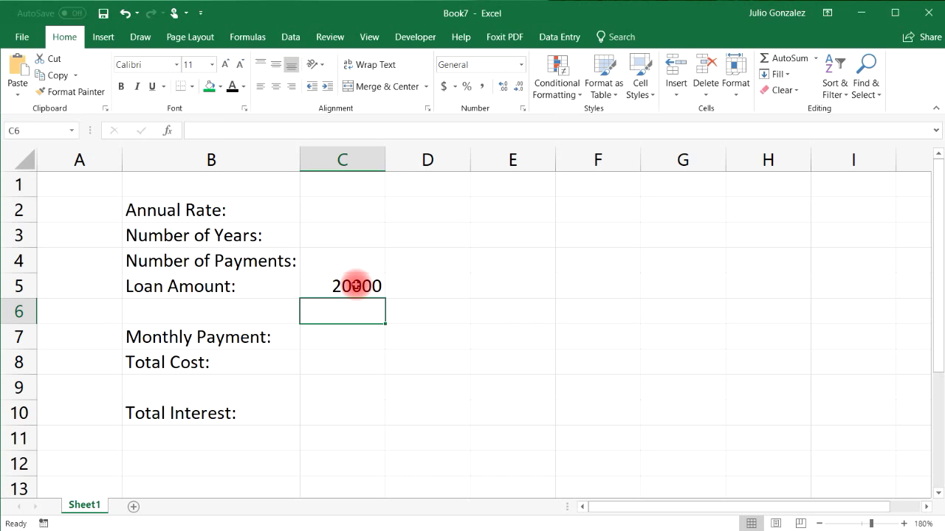
click(342, 233)
text(10)
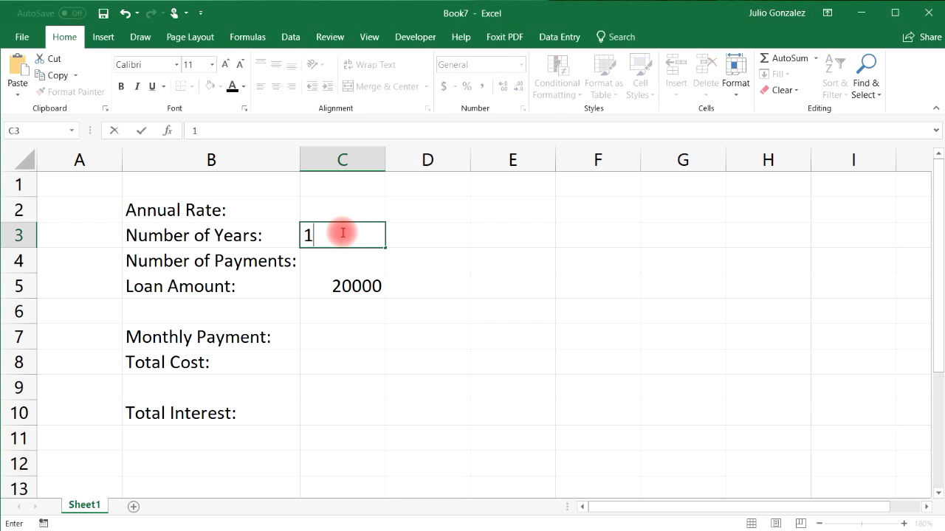
click(328, 206)
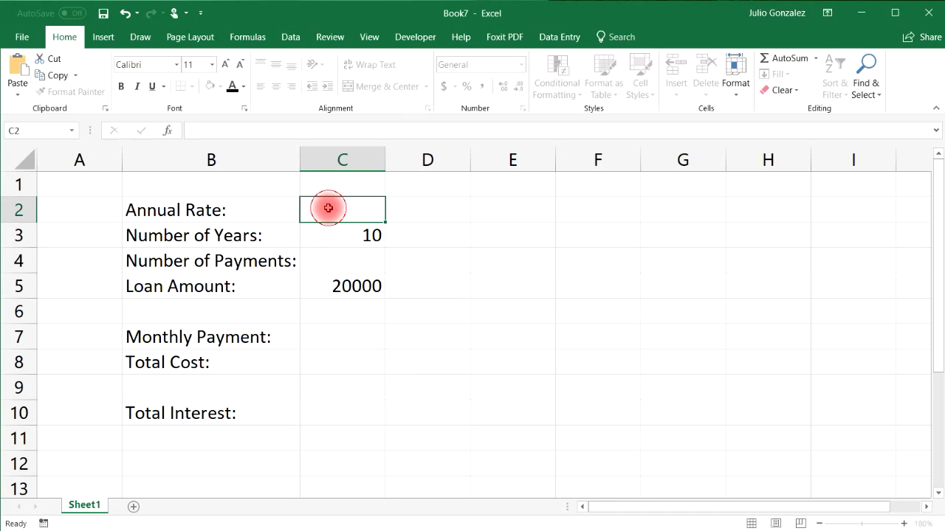
text(5%)
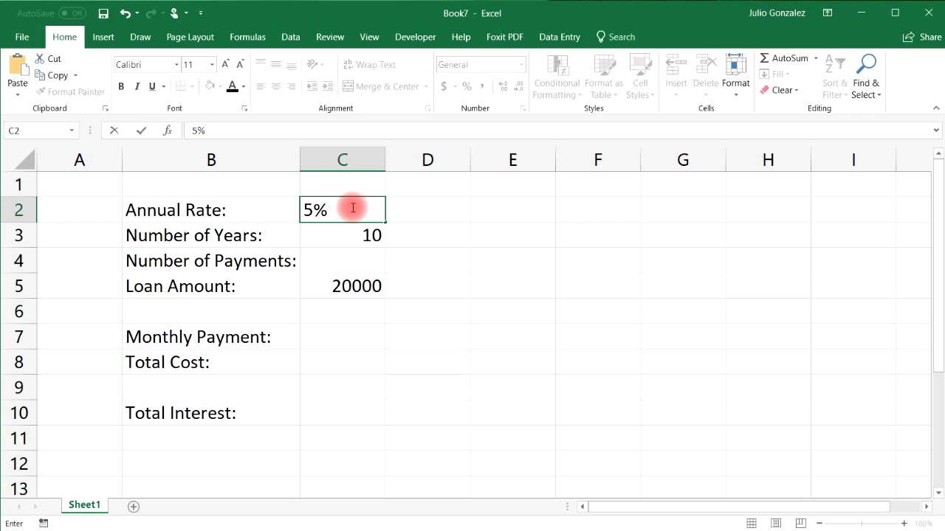
key(Return)
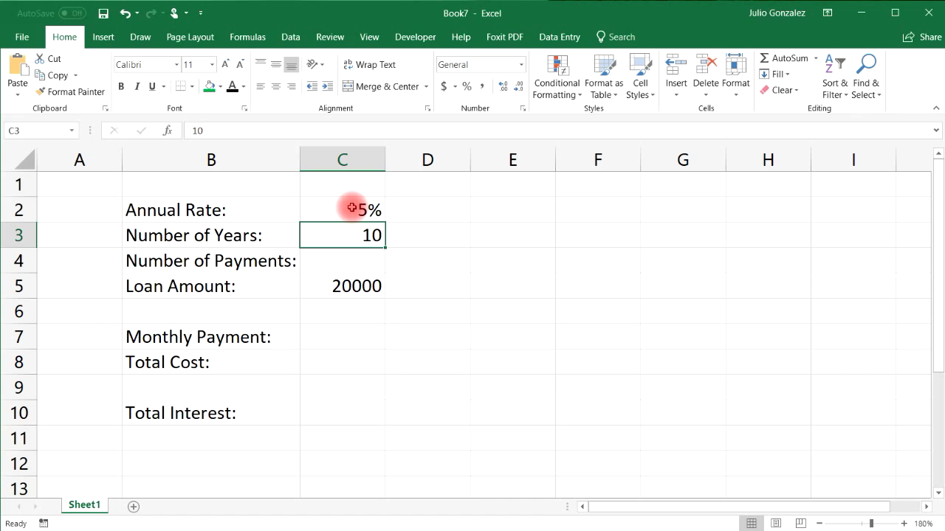
click(371, 286)
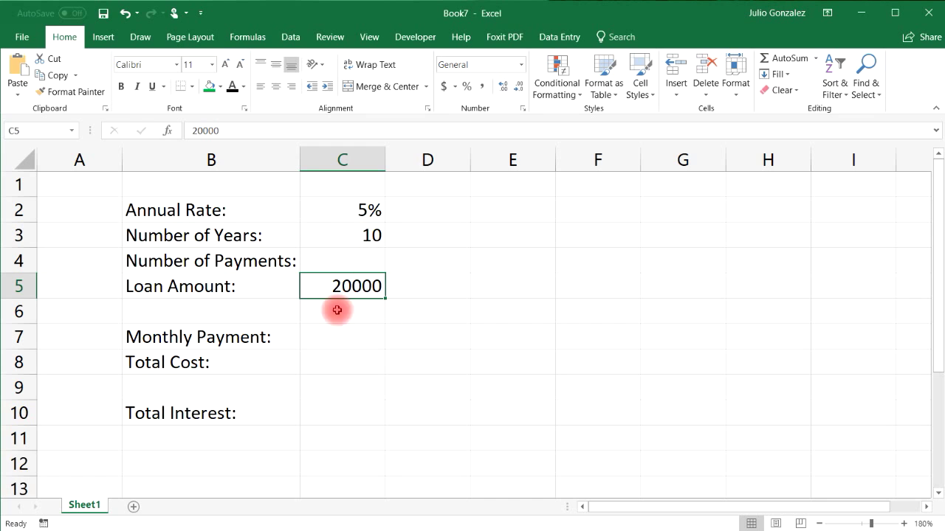
click(367, 334)
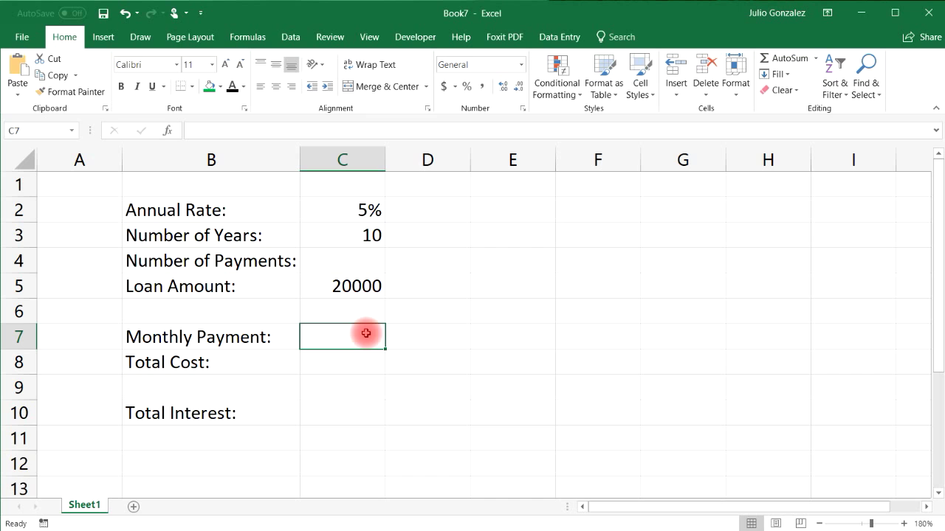
- Enter =C3*12 in C4 so Number of Payments shows 120
text(=)
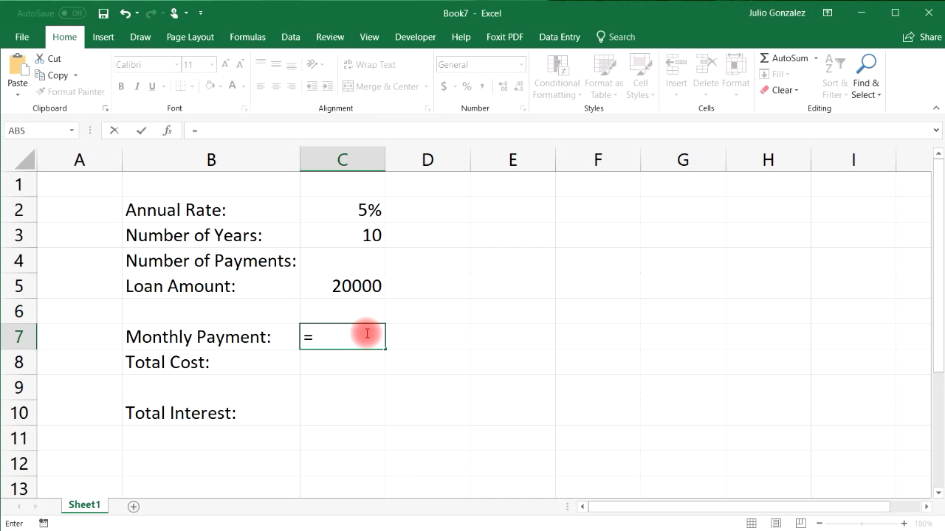
key(BackSpace)
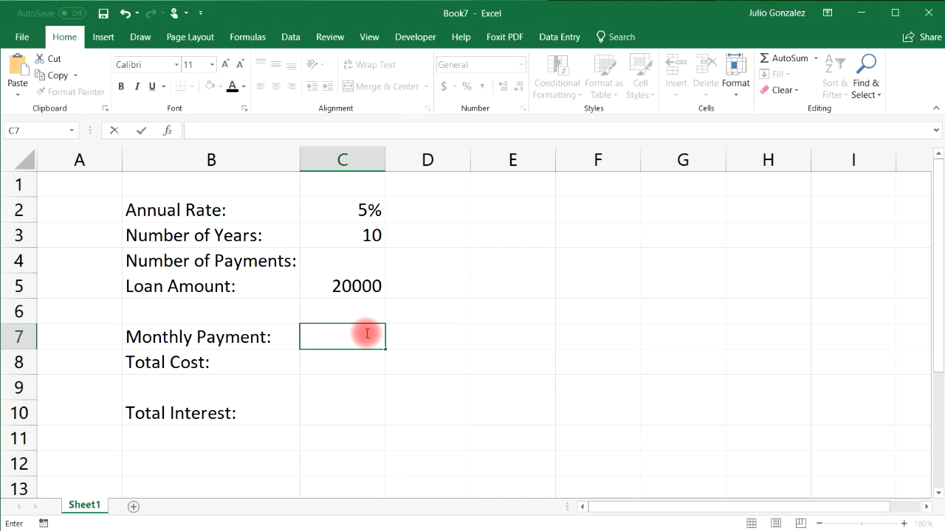
click(352, 261)
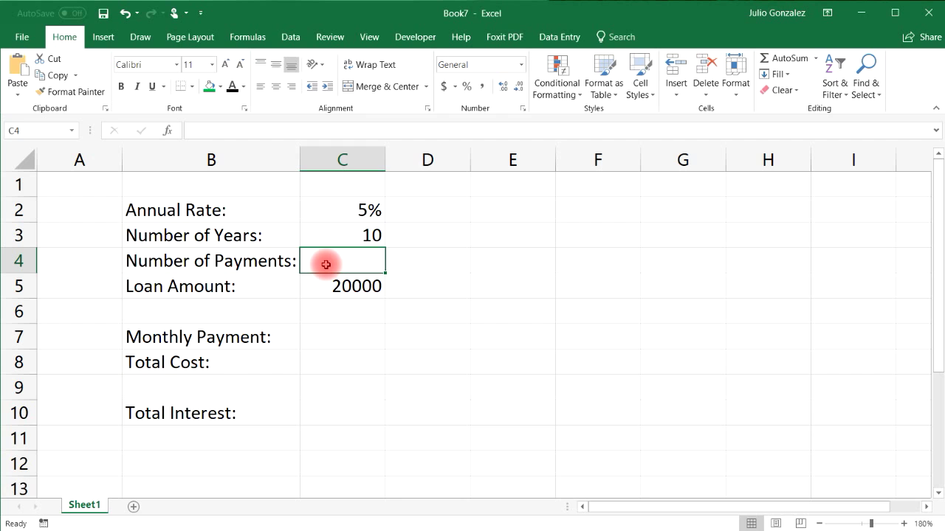
text(=)
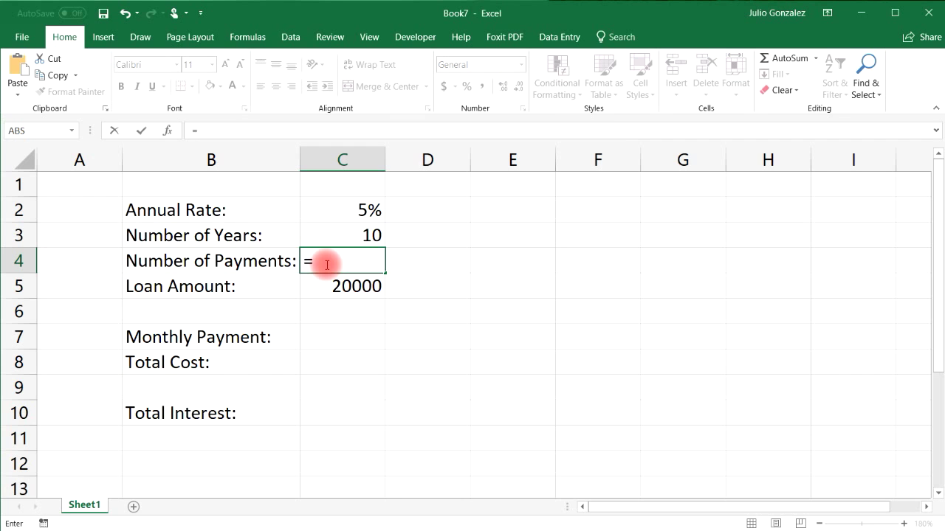
text(C3)
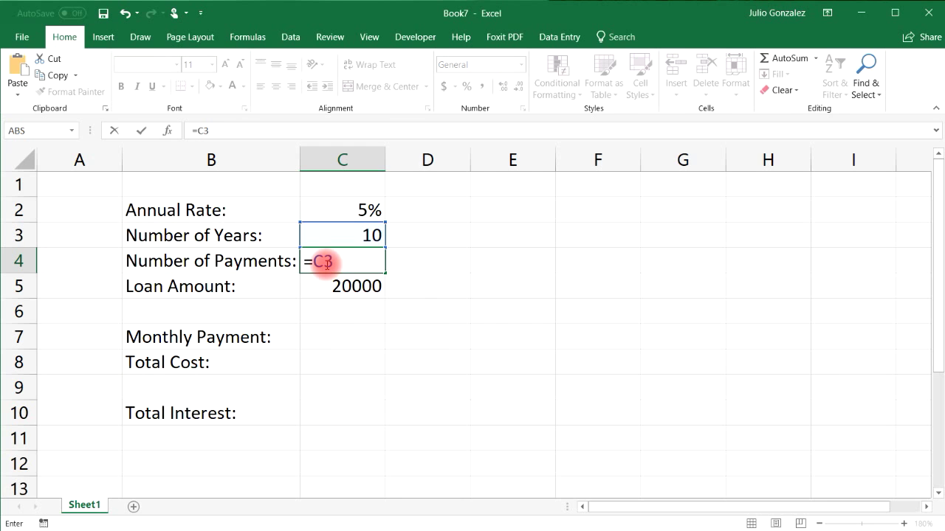
text(*12)
key(Return)
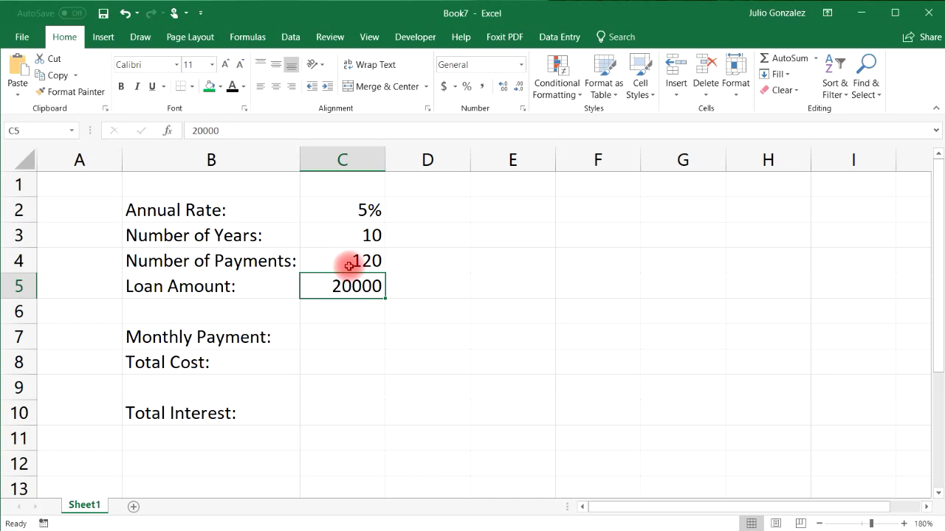
click(348, 259)
click(353, 343)
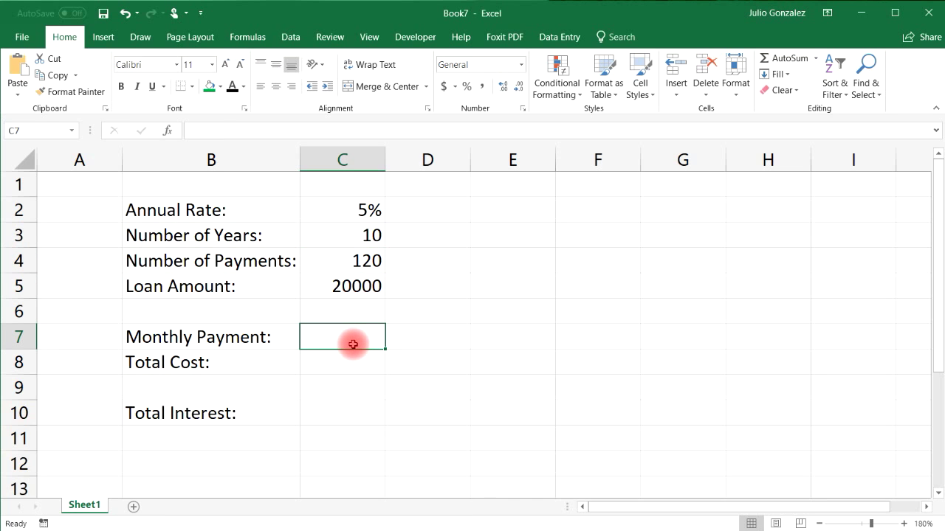
- Enter =PMT(C2/12,C4,C5) in C7, giving a monthly payment of ($212.13)
text(=pmt)
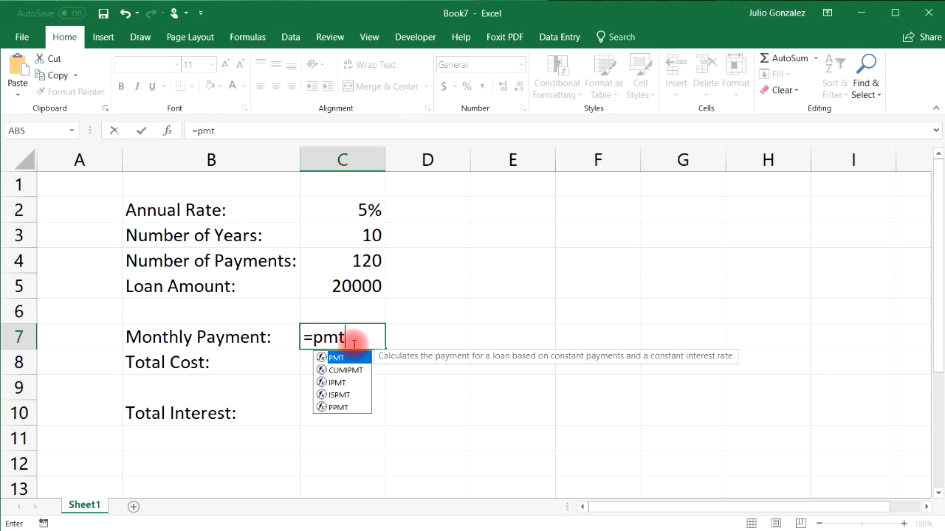
text(()
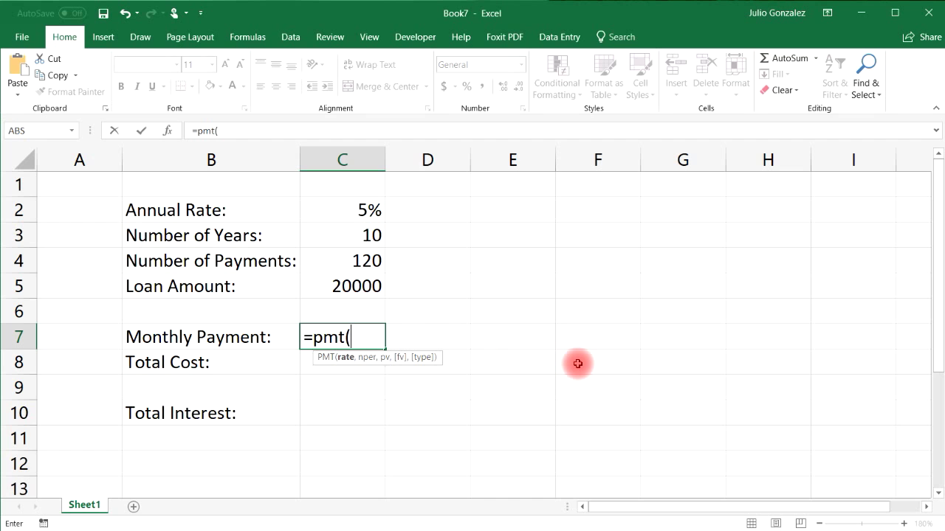
text(C2)
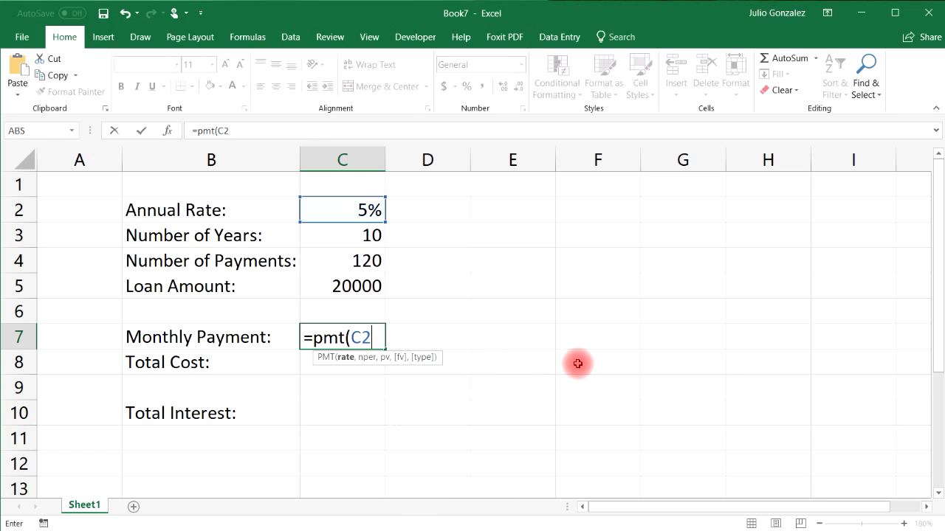
text(/1)
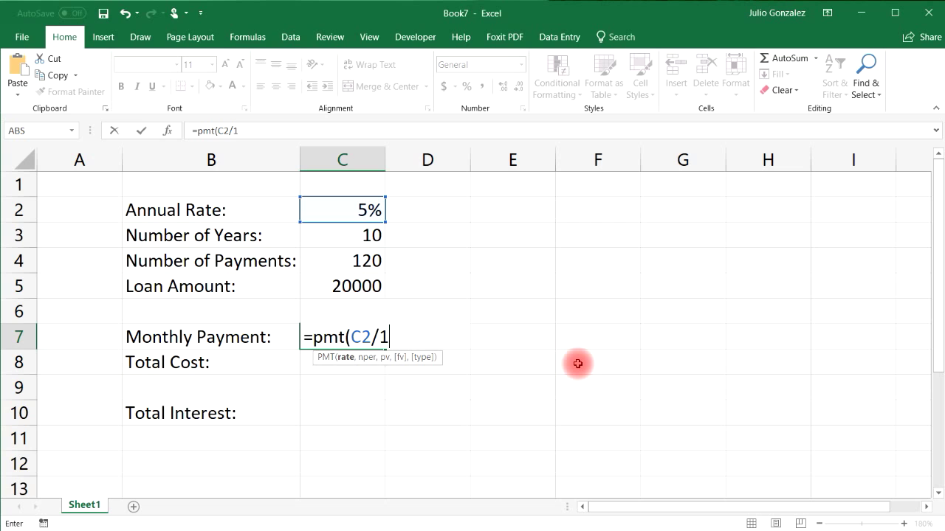
text(2,)
text(C4)
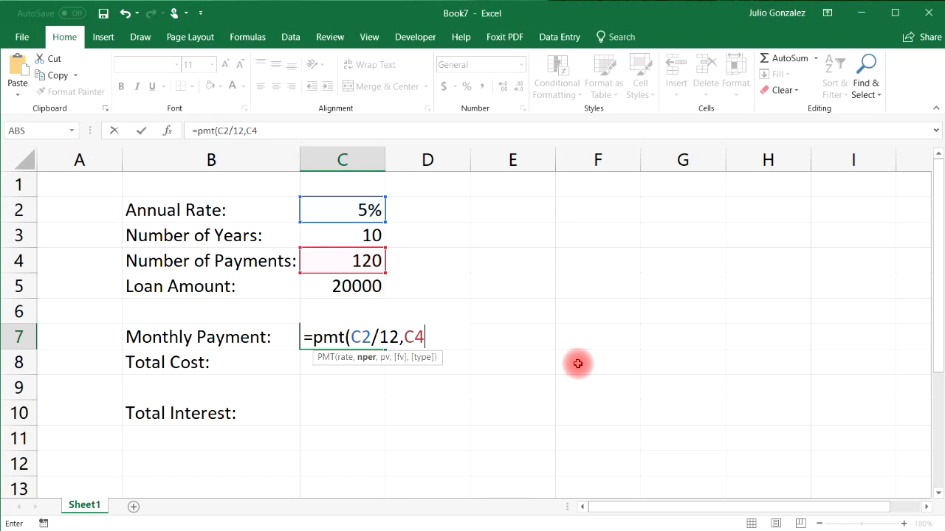
text(,)
text(C5)
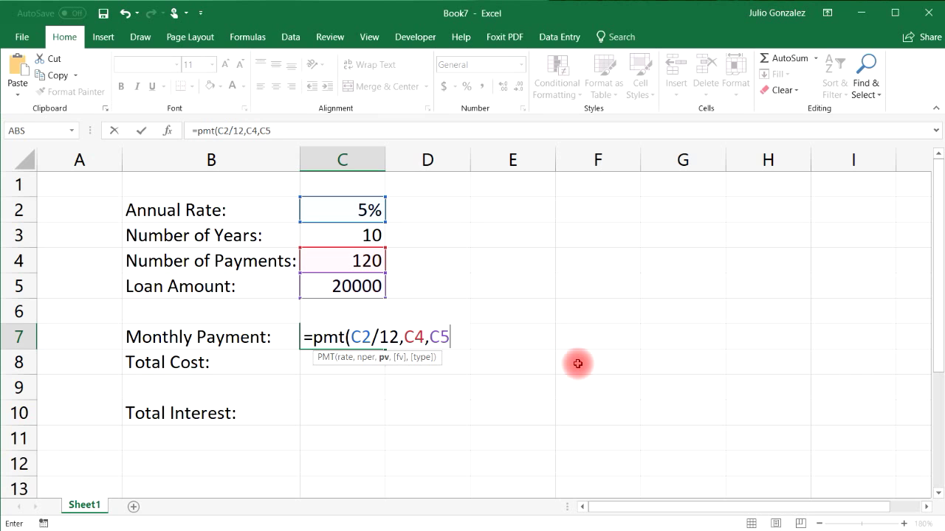
text())
key(Return)
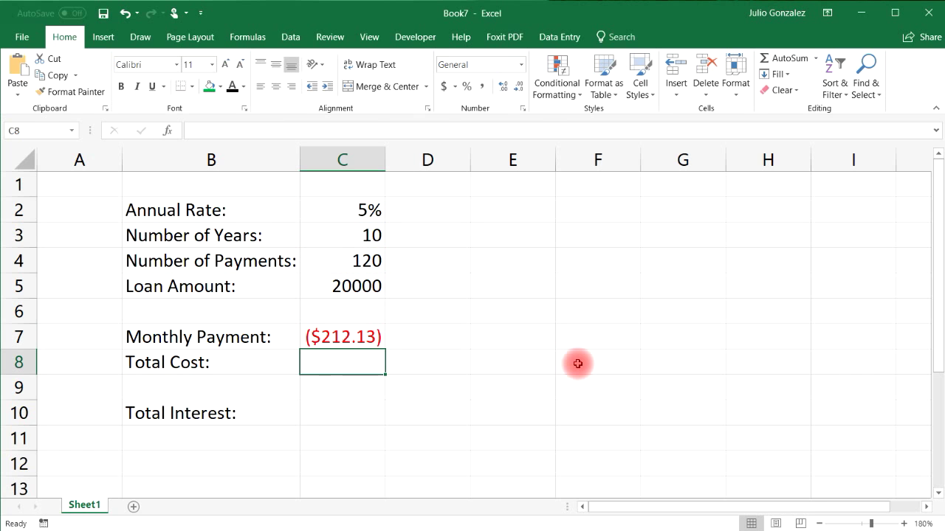
click(367, 336)
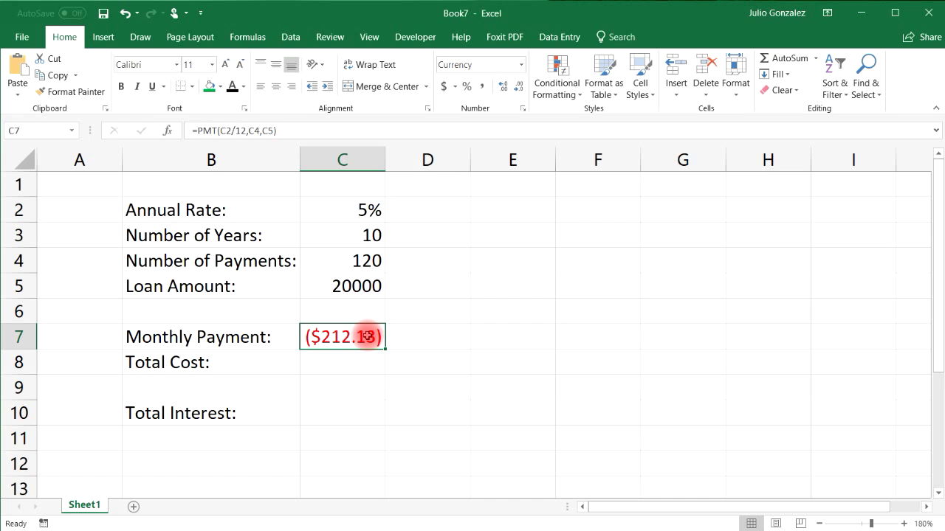
- Change C7 to =-PMT(C2/12,C4,C5) so it shows $212.13, and widen column C slightly
double_click(367, 336)
click(313, 336)
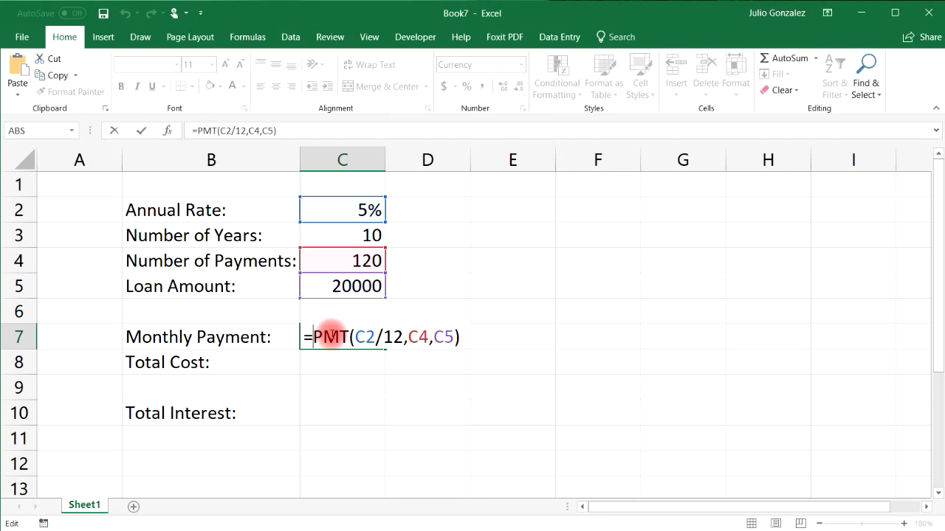
key(Return)
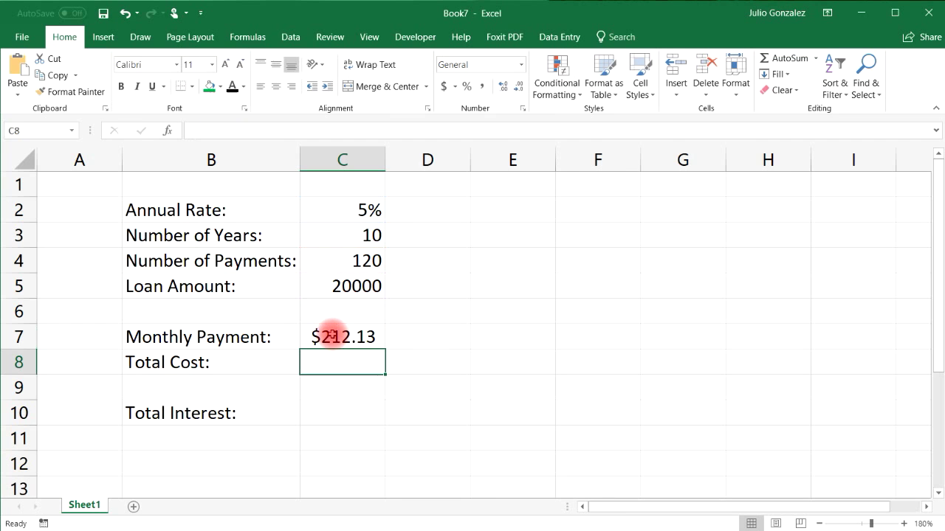
click(352, 339)
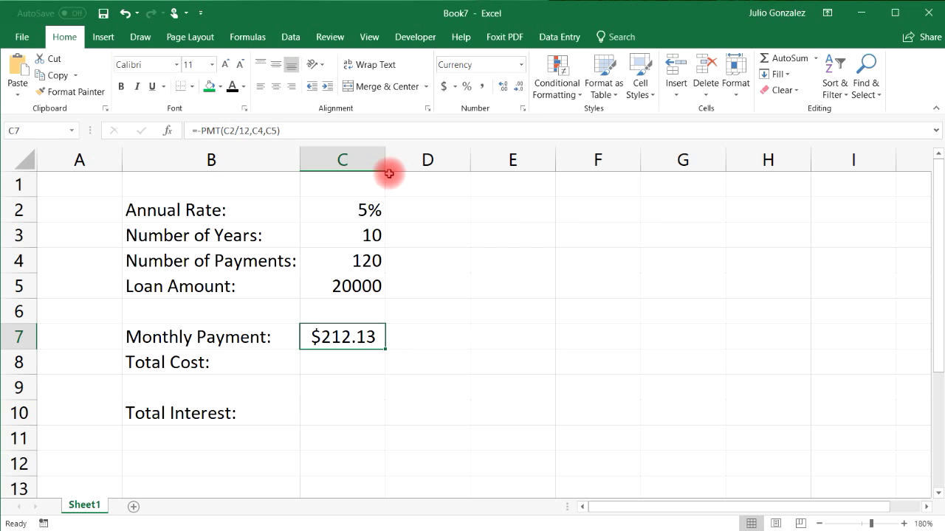
drag(386, 163, 400, 162)
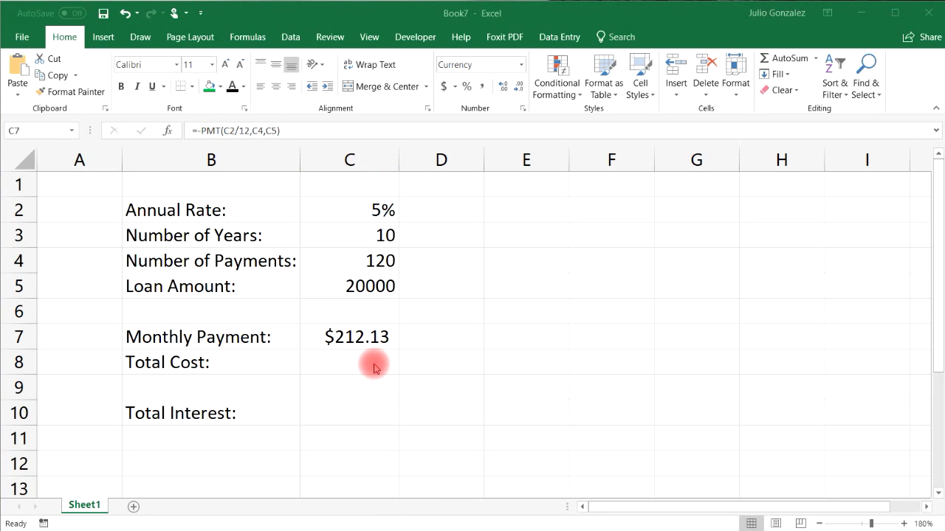
- Fill the Monthly Payment cell C7 with Standard Colors yellow
click(366, 337)
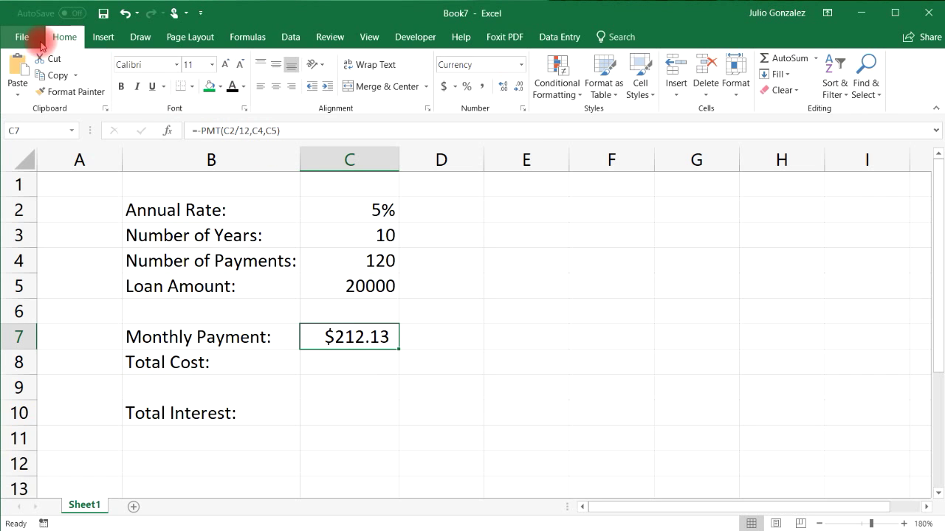
click(221, 87)
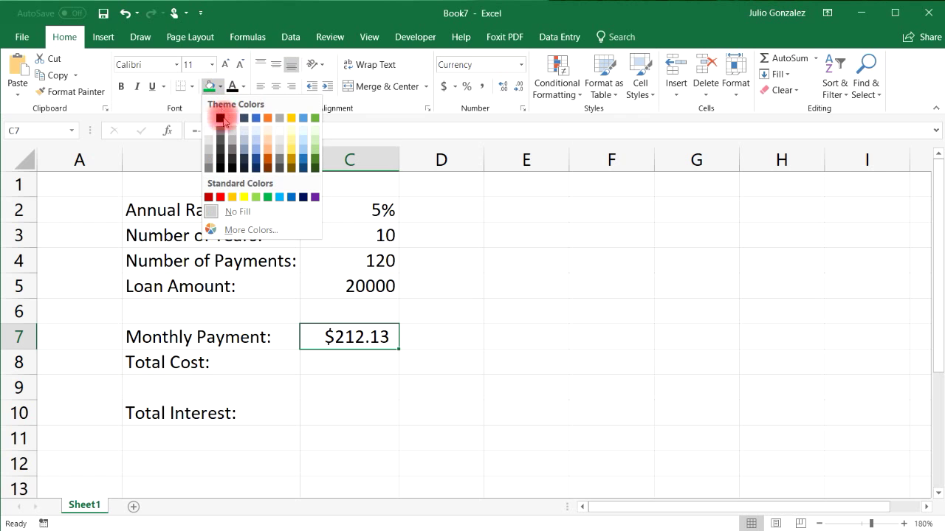
click(243, 197)
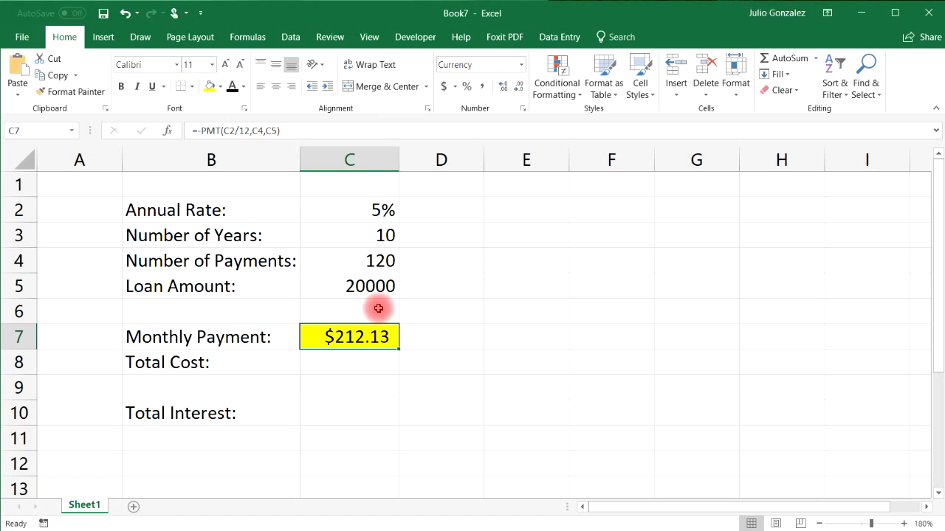
click(378, 287)
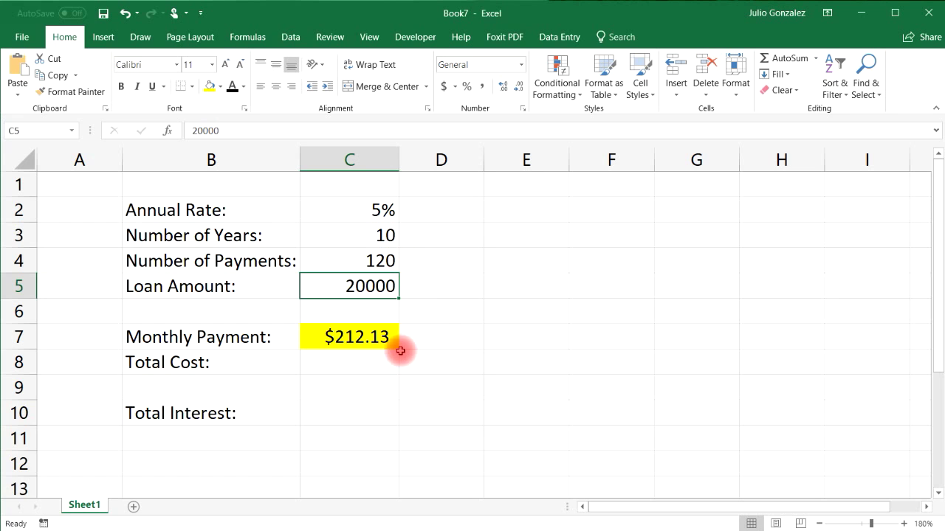
click(358, 361)
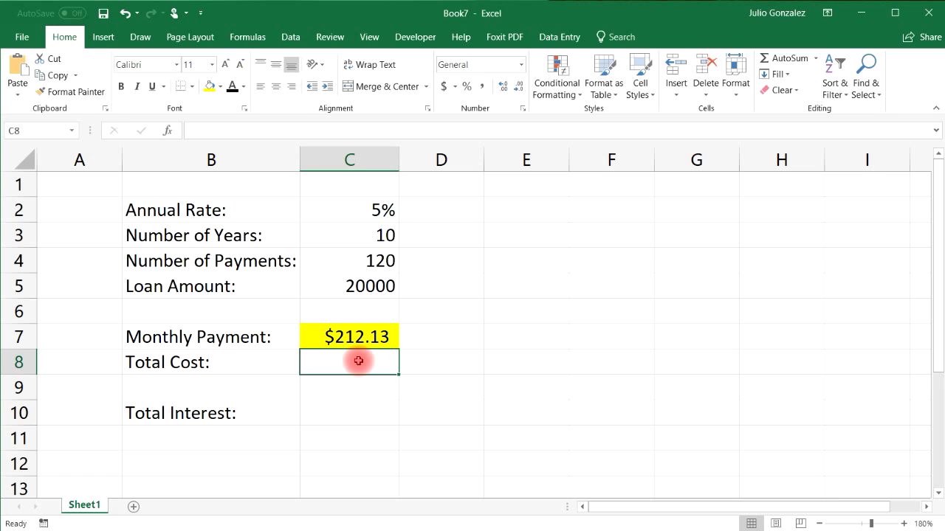
click(366, 328)
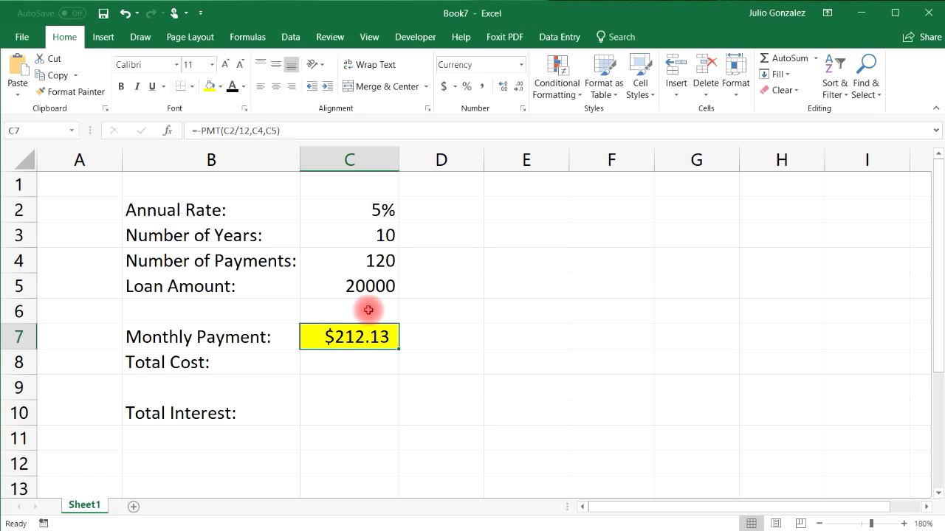
- Enter =C7*C4 in C8 so Total Cost shows $25,455.72
click(373, 259)
click(371, 368)
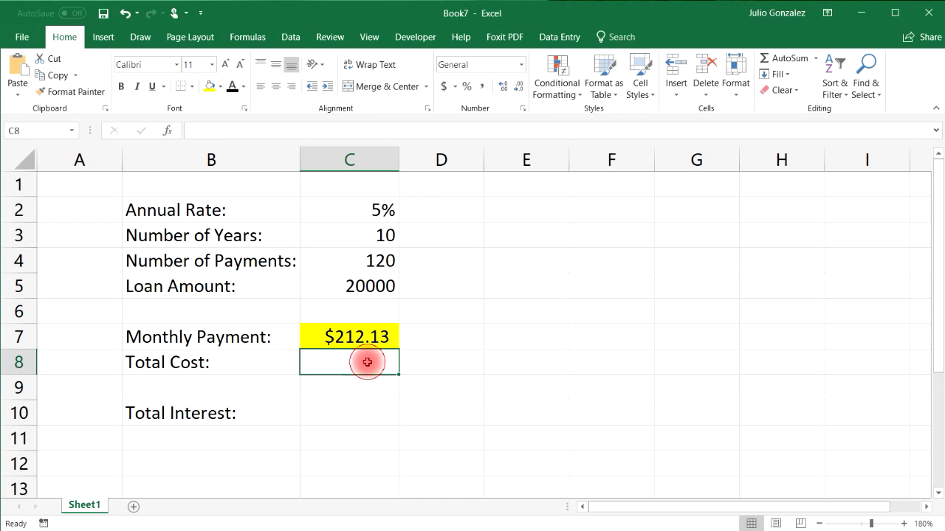
text(=)
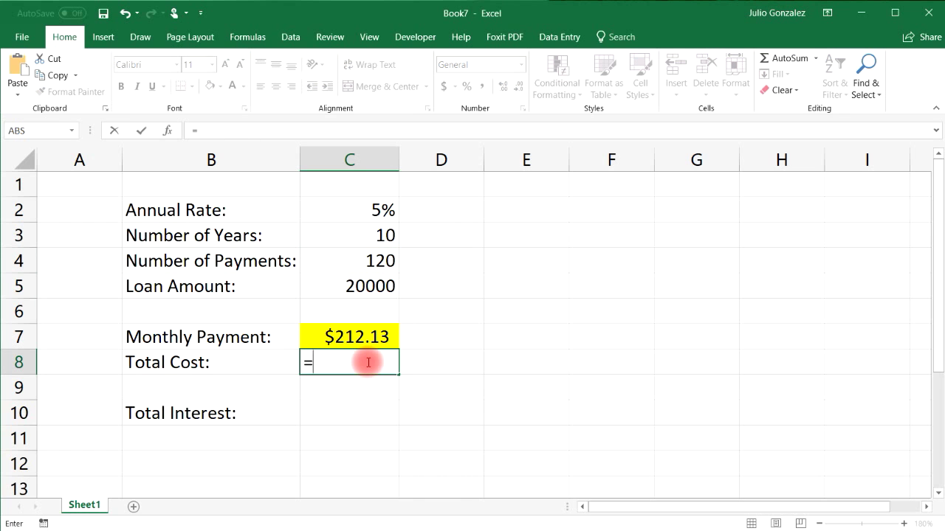
text(C7)
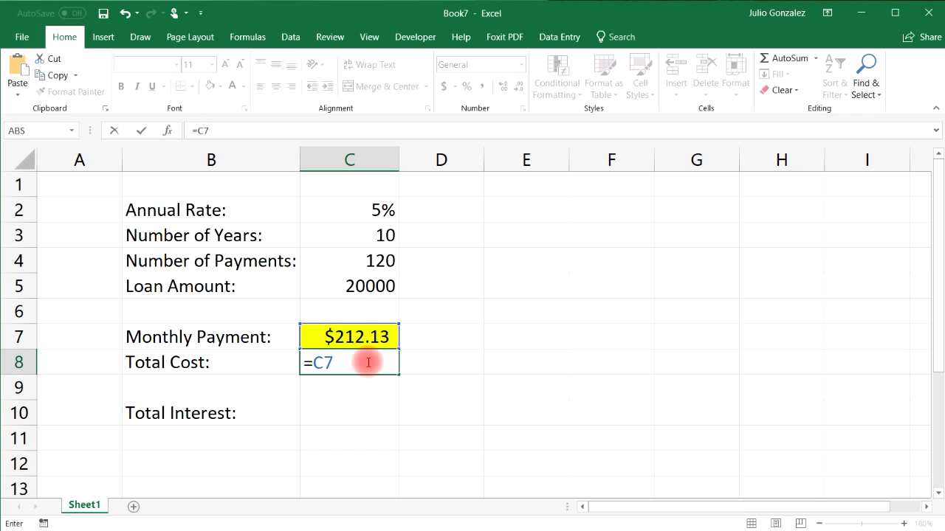
text(&)
key(BackSpace)
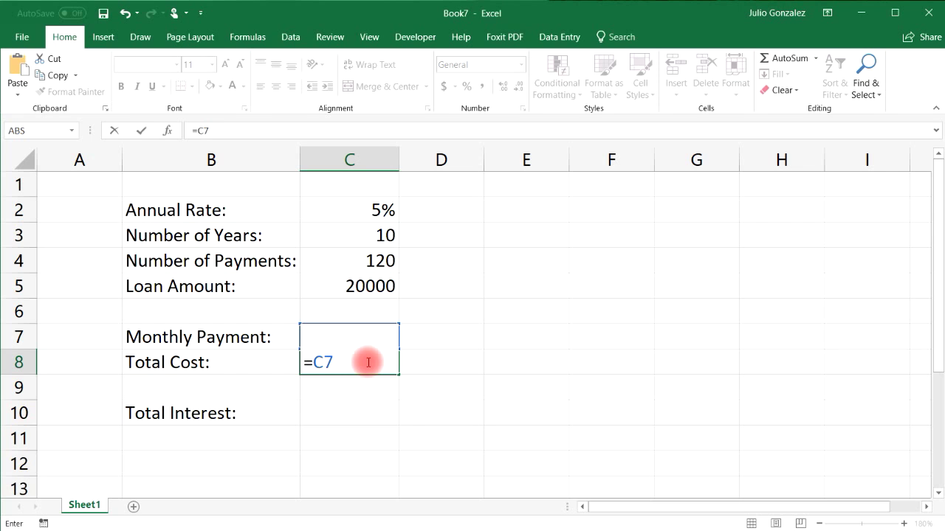
key(BackSpace)
text(*)
text(C4)
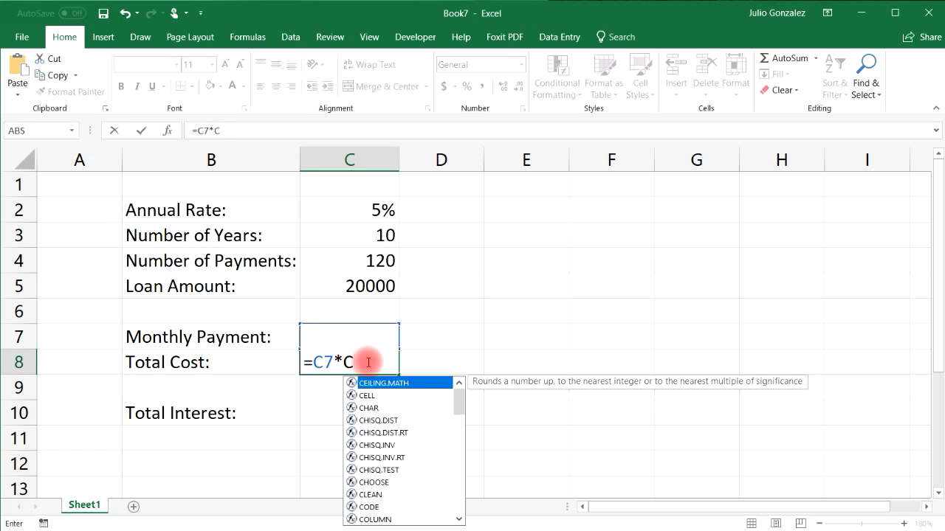
key(Return)
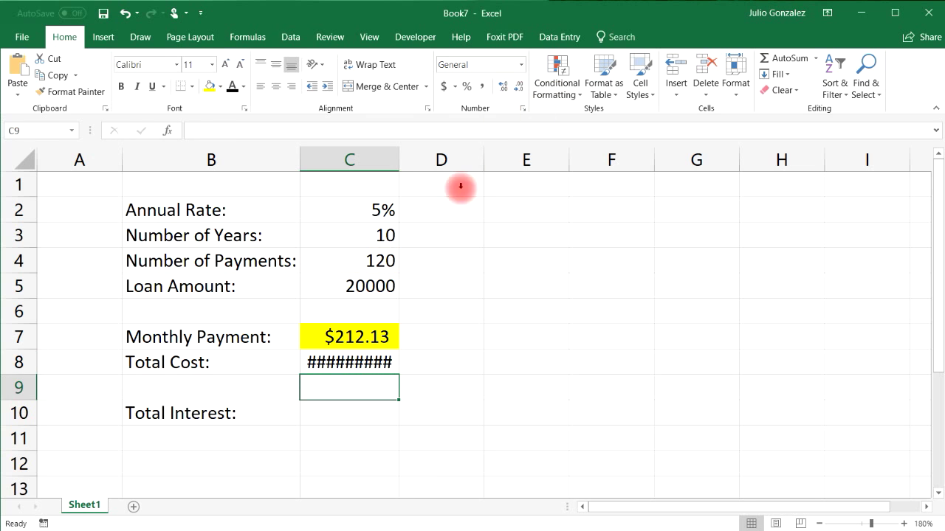
- Widen column C to fit the total and review the formulas in C7, C4 and C8
click(339, 362)
drag(398, 159, 426, 159)
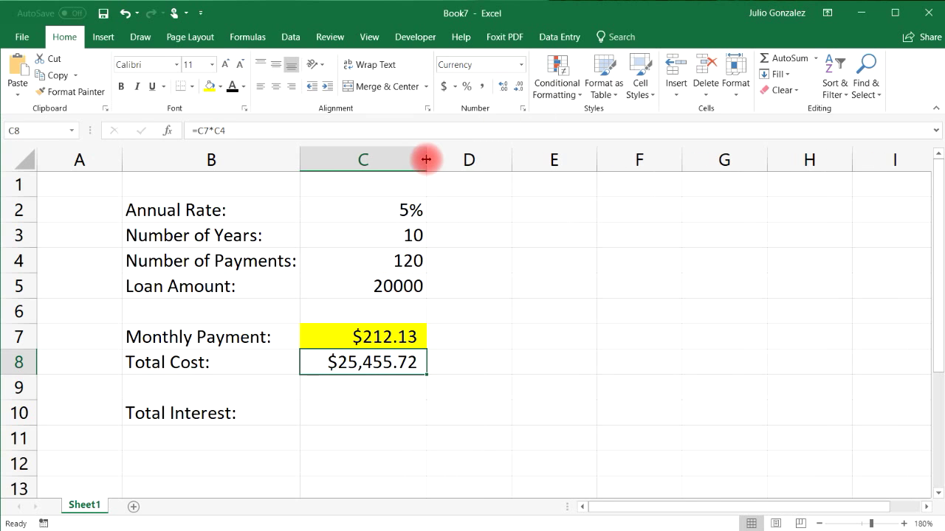
click(401, 387)
click(394, 371)
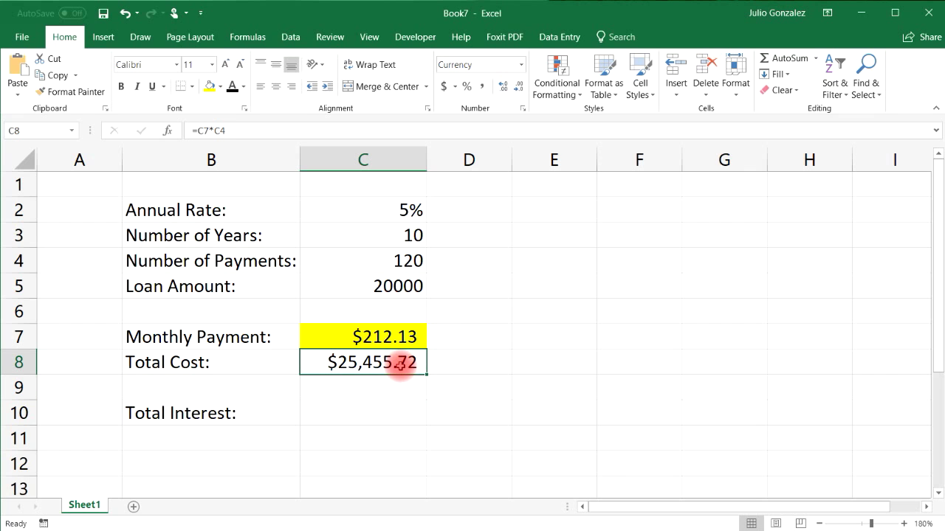
click(400, 337)
click(404, 261)
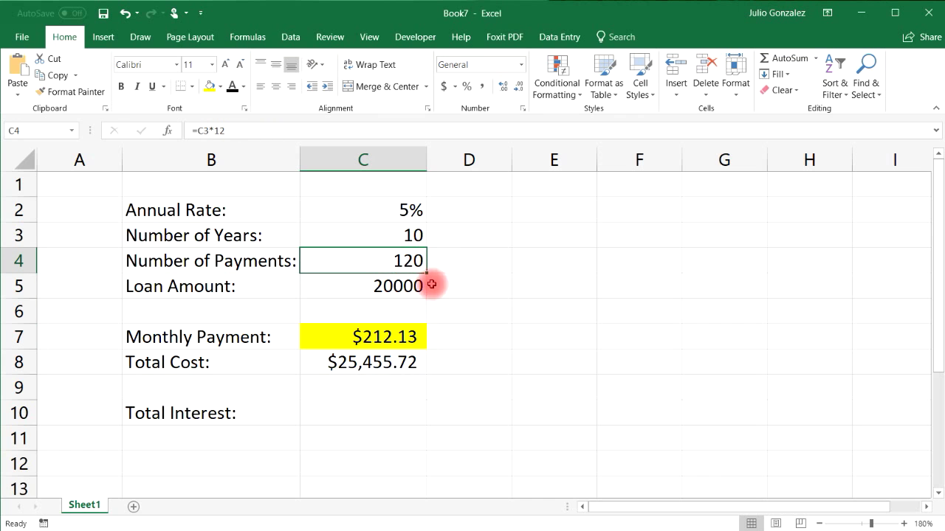
click(419, 366)
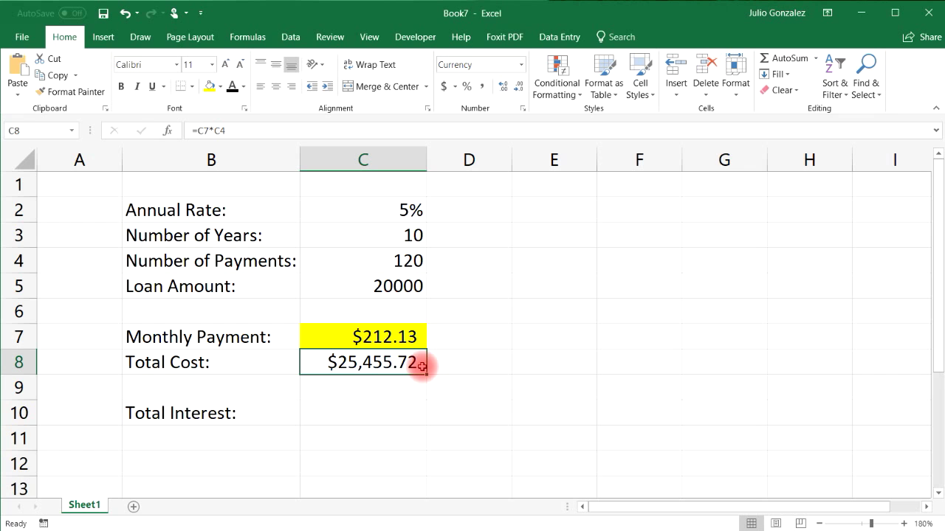
click(367, 413)
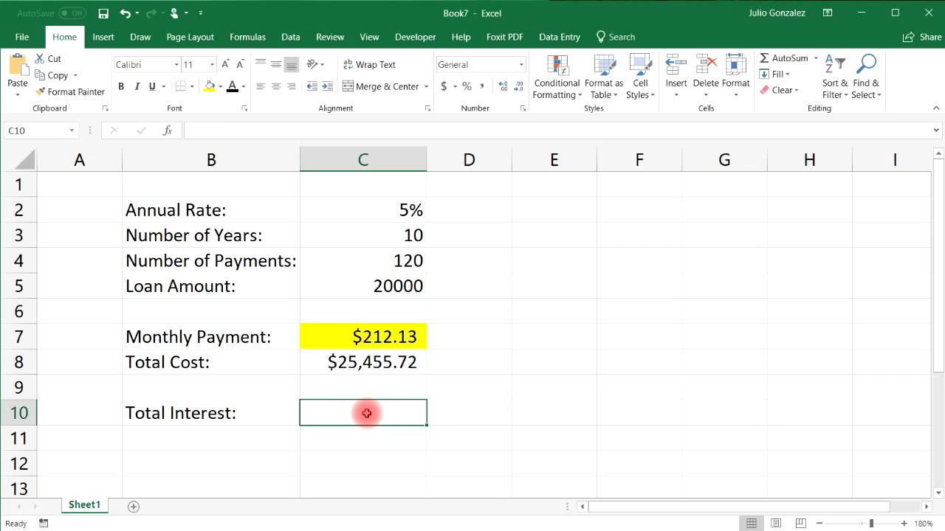
- Enter =C8-C5 in C10 so Total Interest shows $5,455.72
click(380, 362)
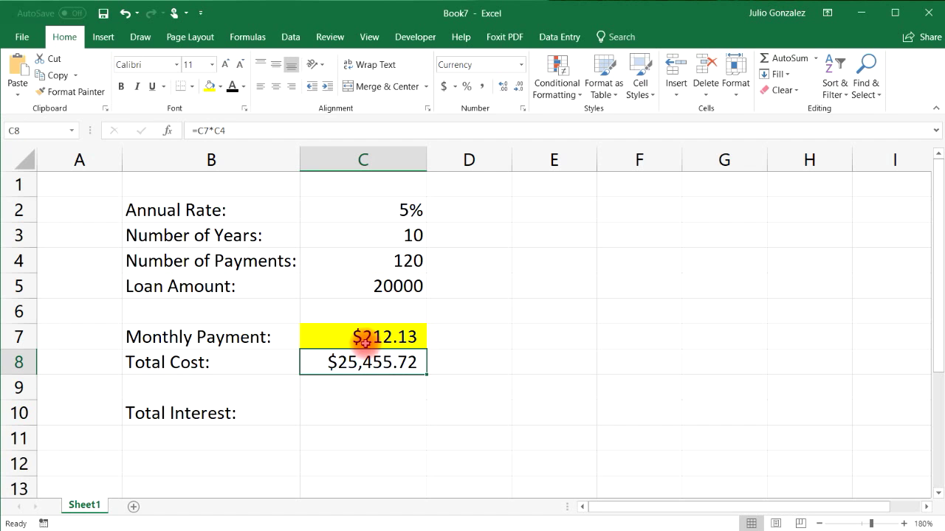
click(388, 288)
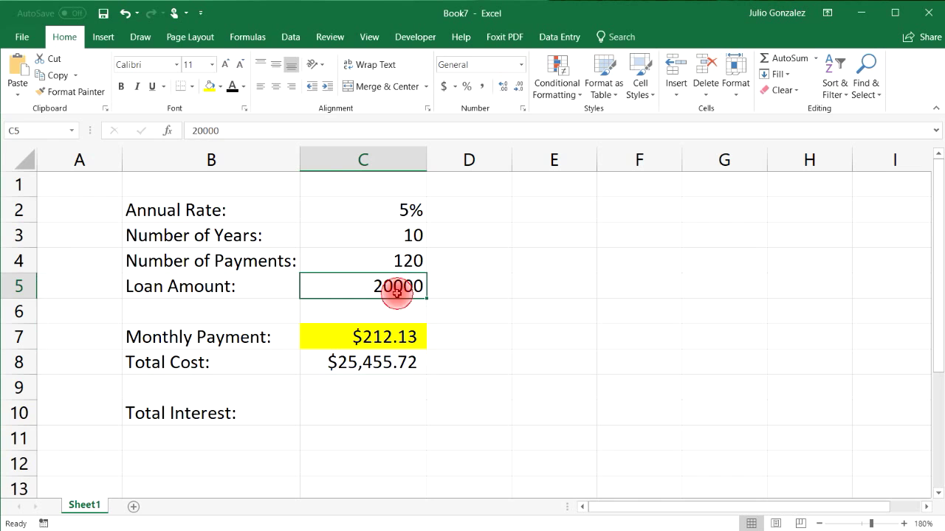
click(362, 407)
text(=)
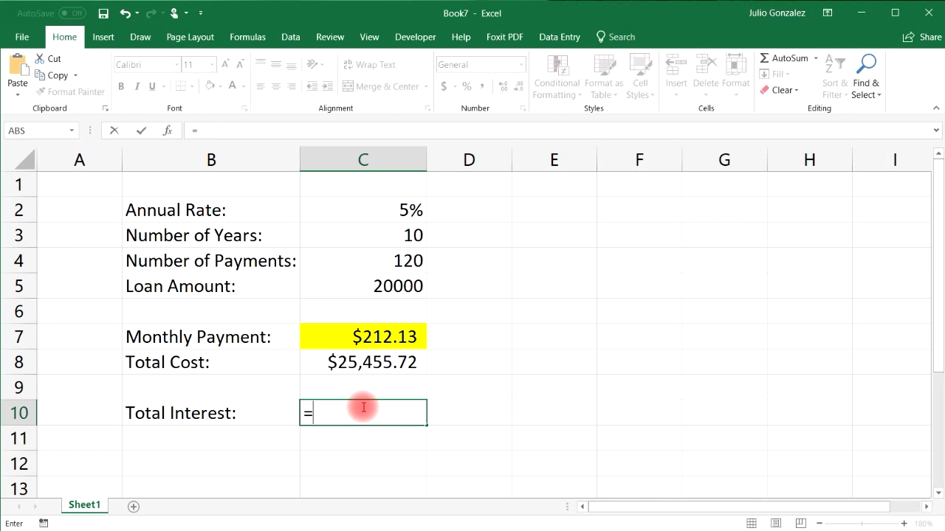
text(C8-C5)
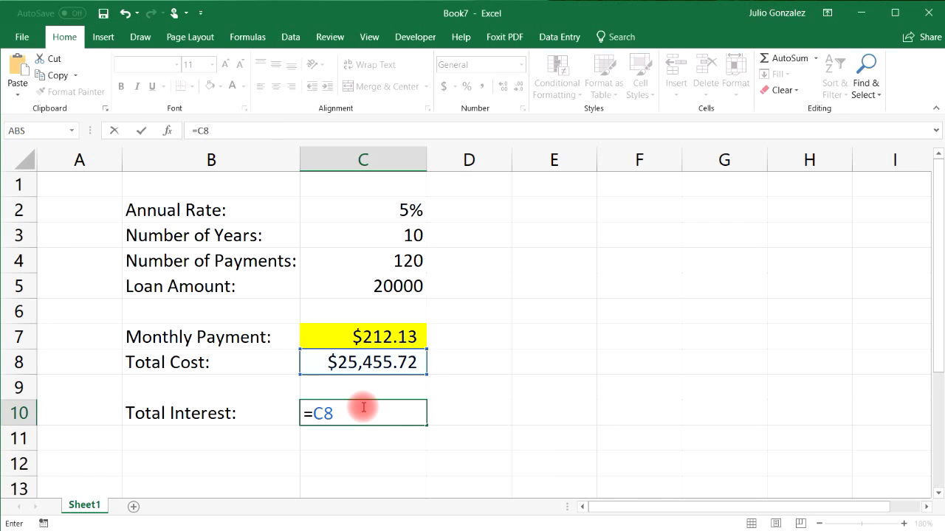
key(Return)
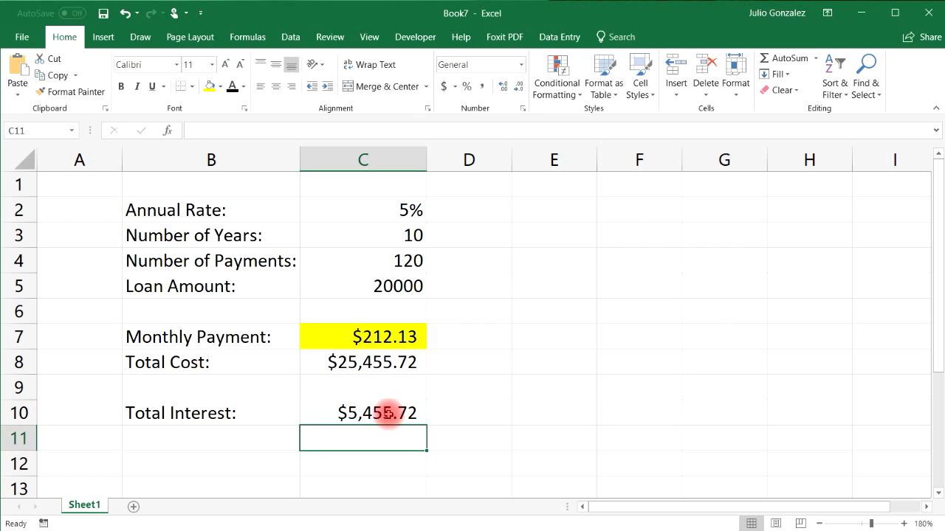
click(393, 417)
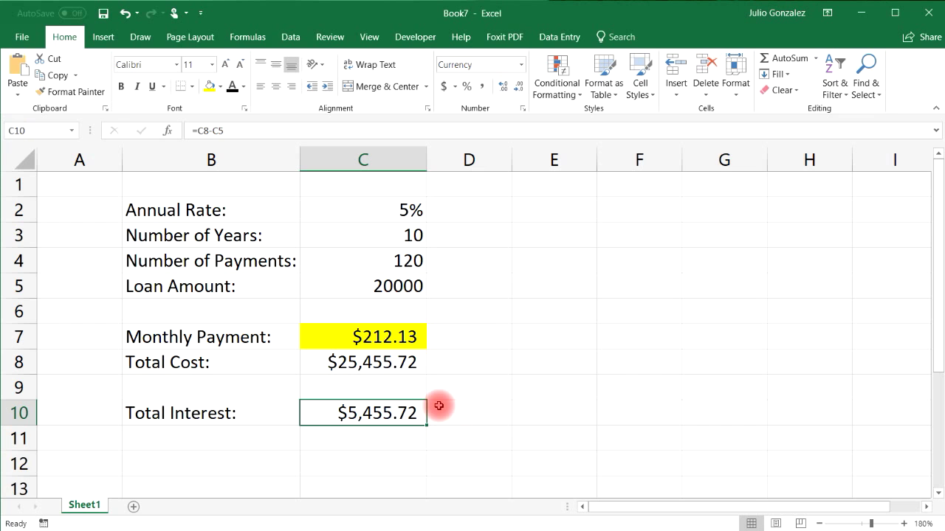
click(411, 233)
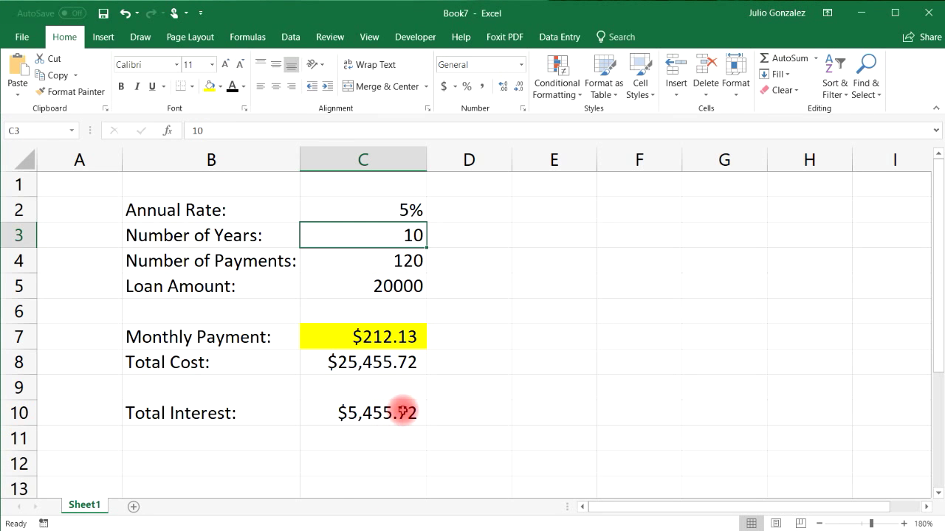
- Fill the Total Interest cell C10 ($5,455.72) with the standard Red colour
click(401, 413)
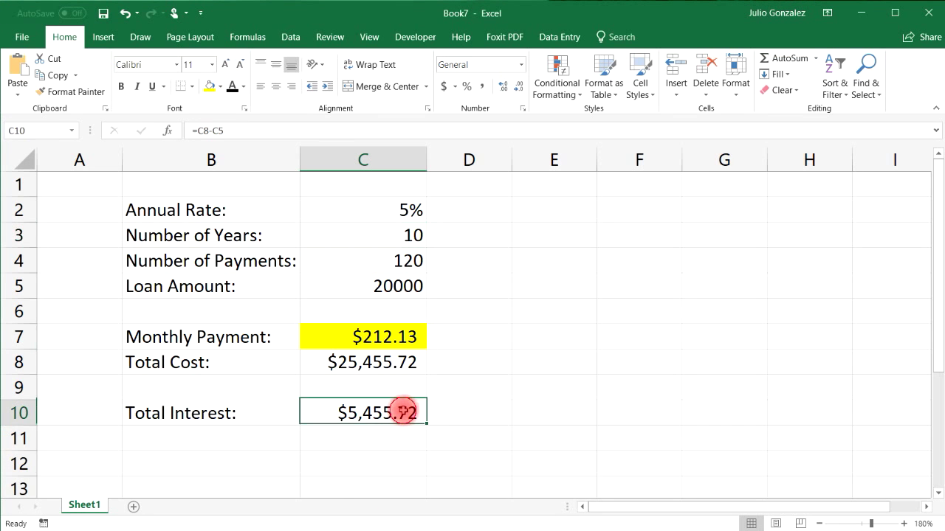
click(220, 87)
click(220, 197)
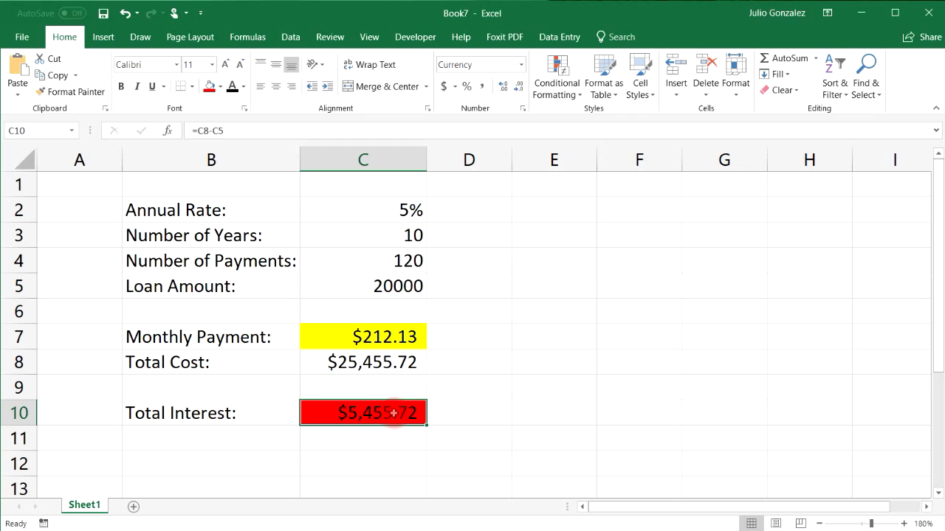
click(403, 284)
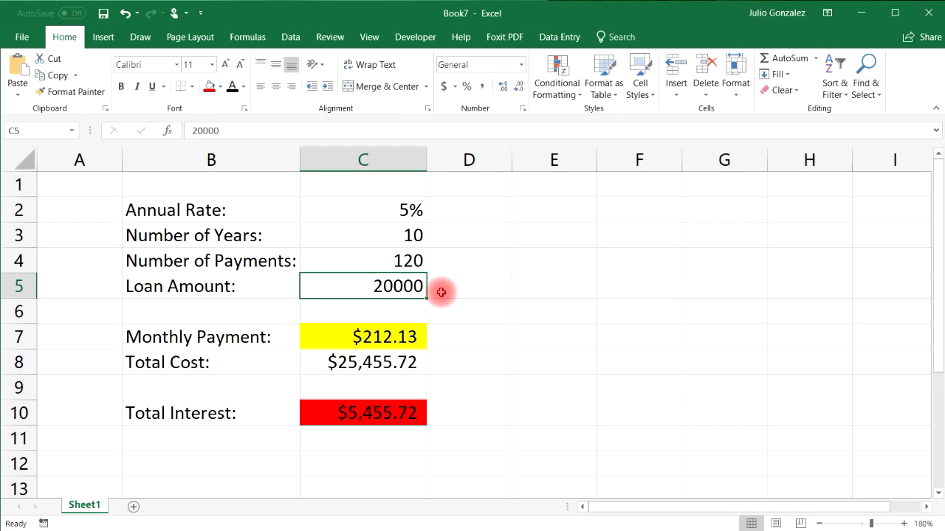
click(413, 411)
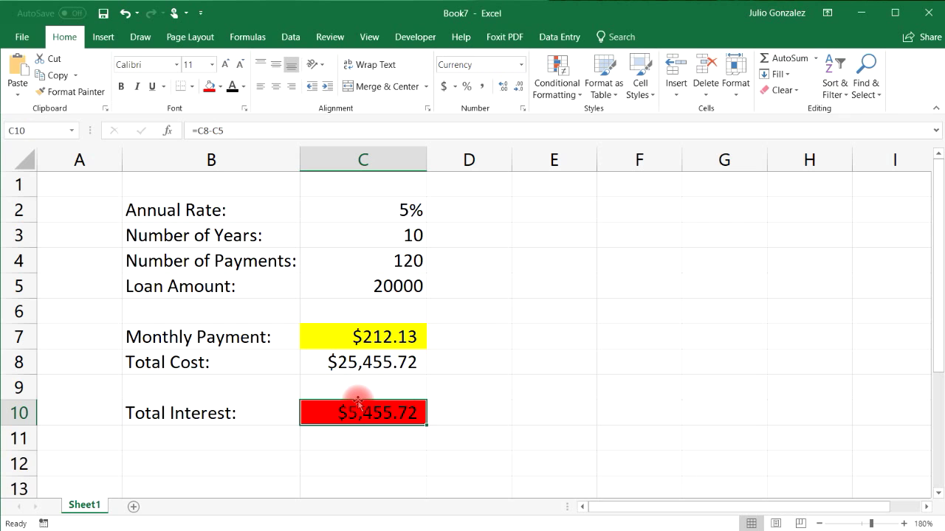
click(421, 281)
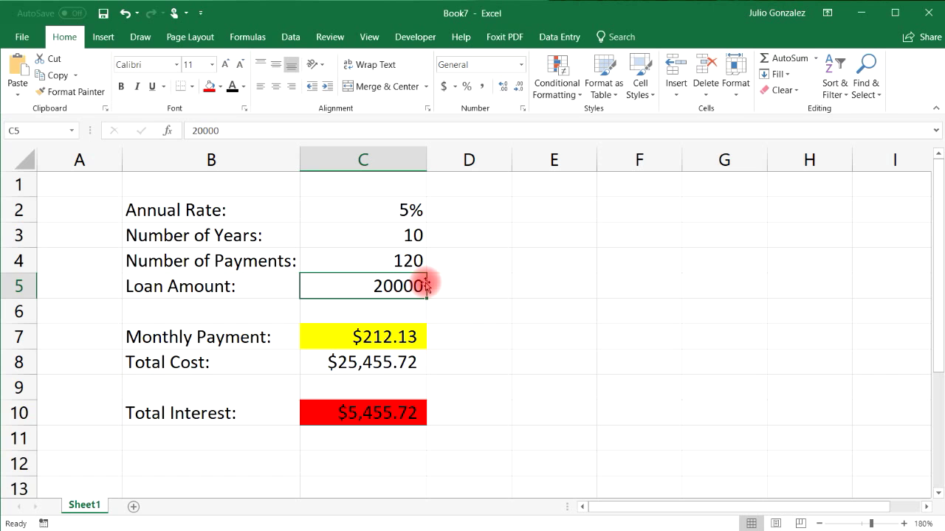
click(385, 412)
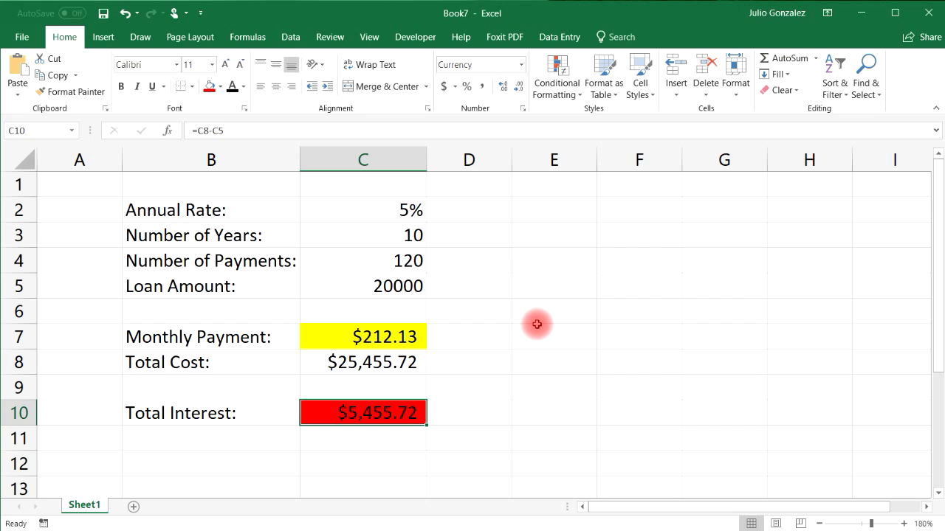
click(408, 288)
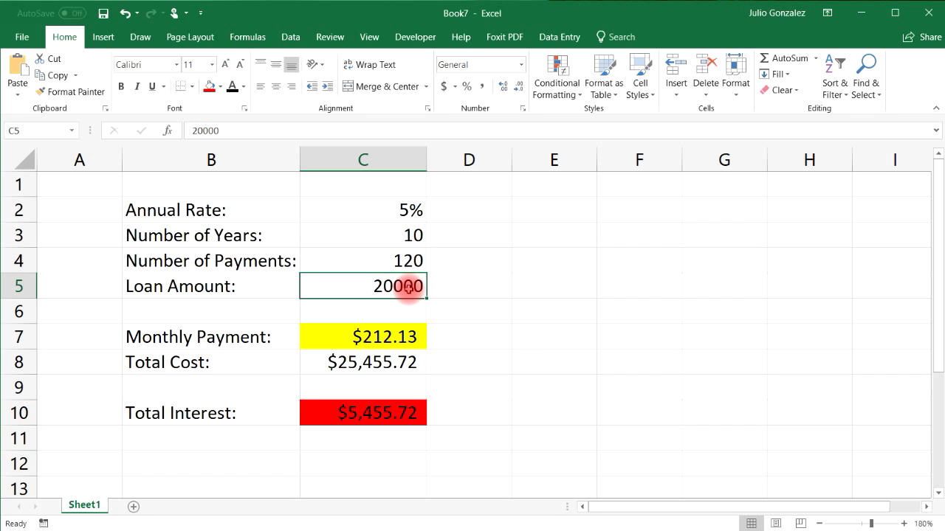
- Enter a 250000 loan amount, a 6% annual rate and a 30-year term
text(250000)
key(Return)
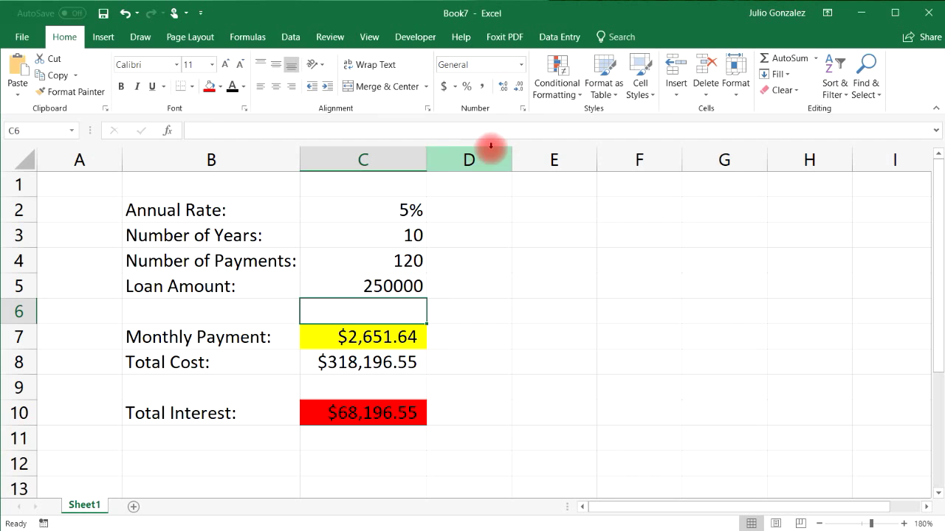
click(408, 211)
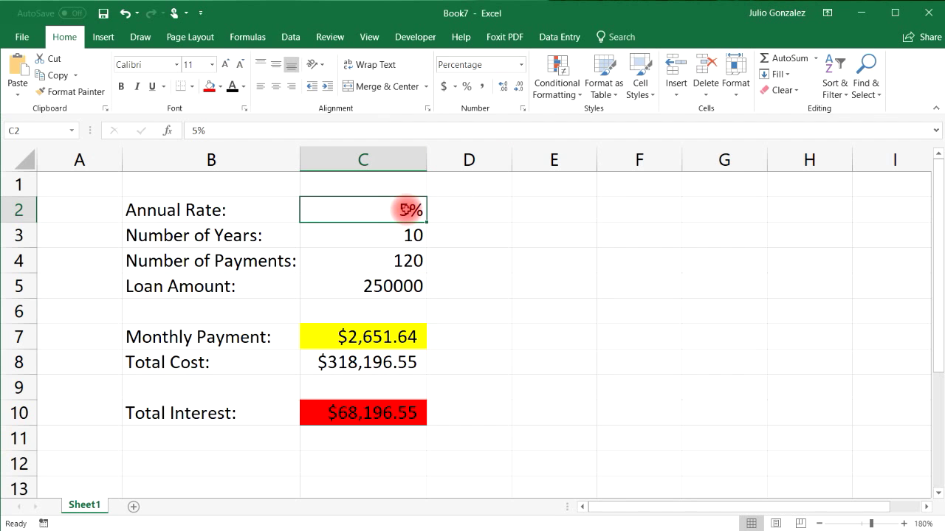
text(6)
key(Return)
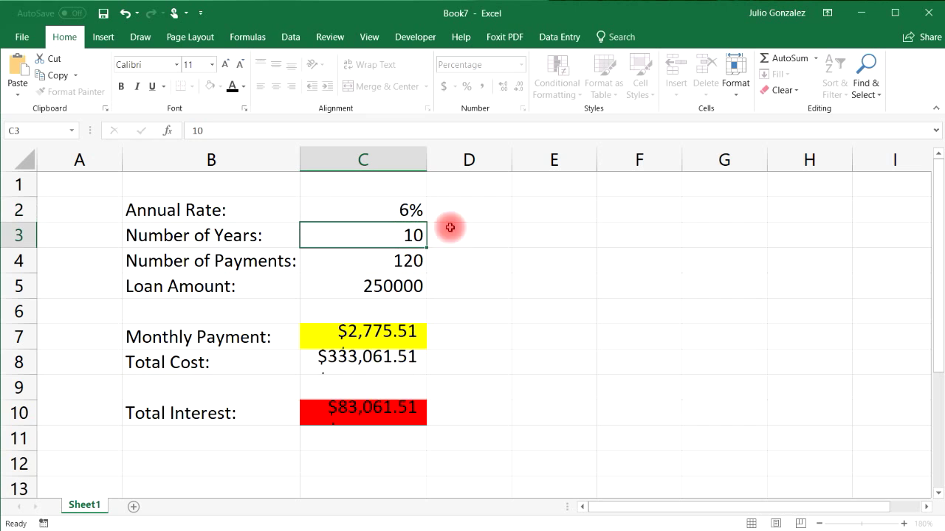
text(30)
key(Return)
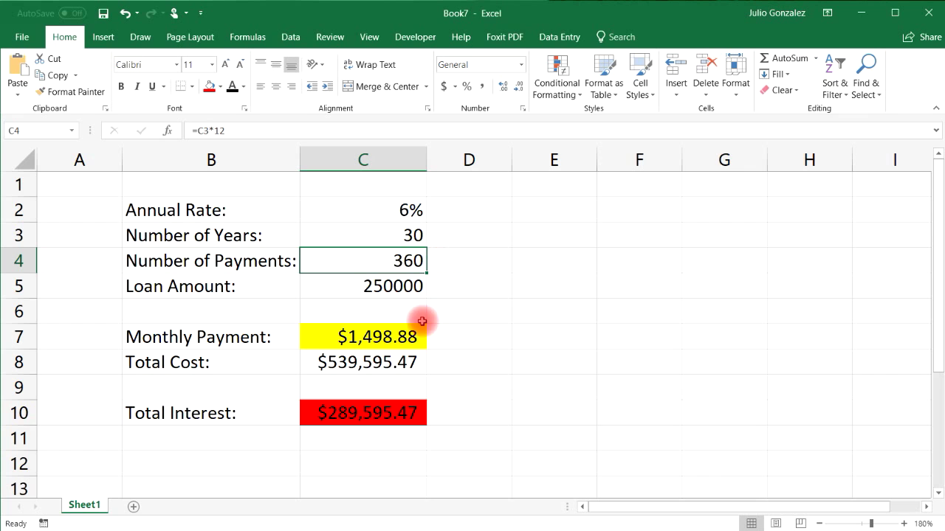
- Review the recalculated $1,498.88 monthly payment and $289,595.47 total interest
click(404, 338)
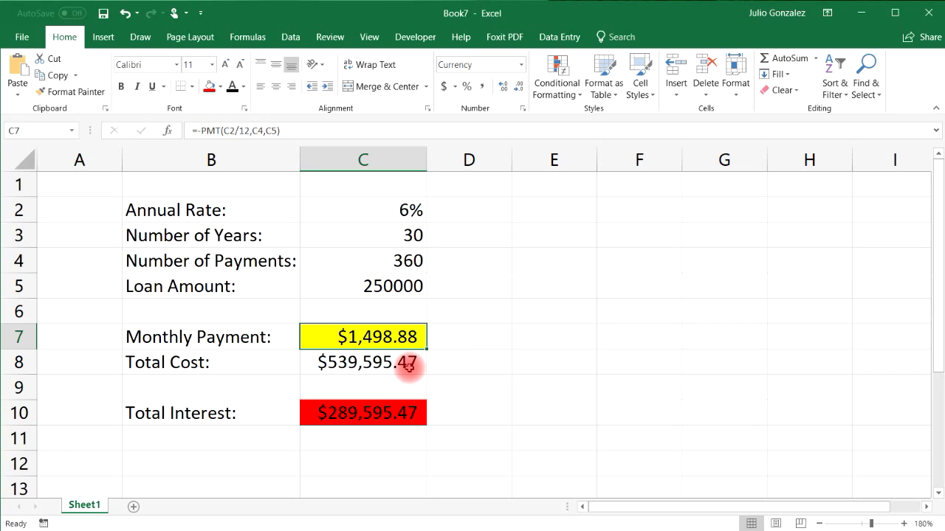
click(407, 415)
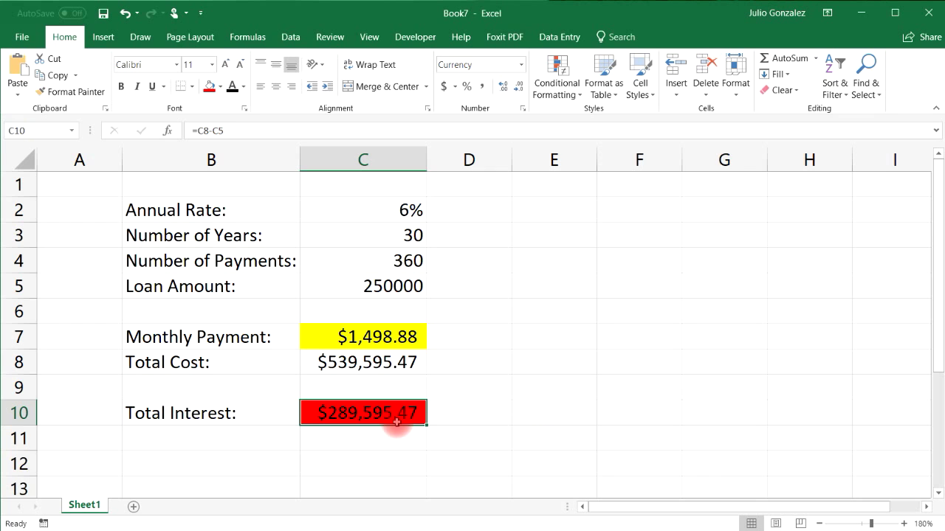
click(405, 214)
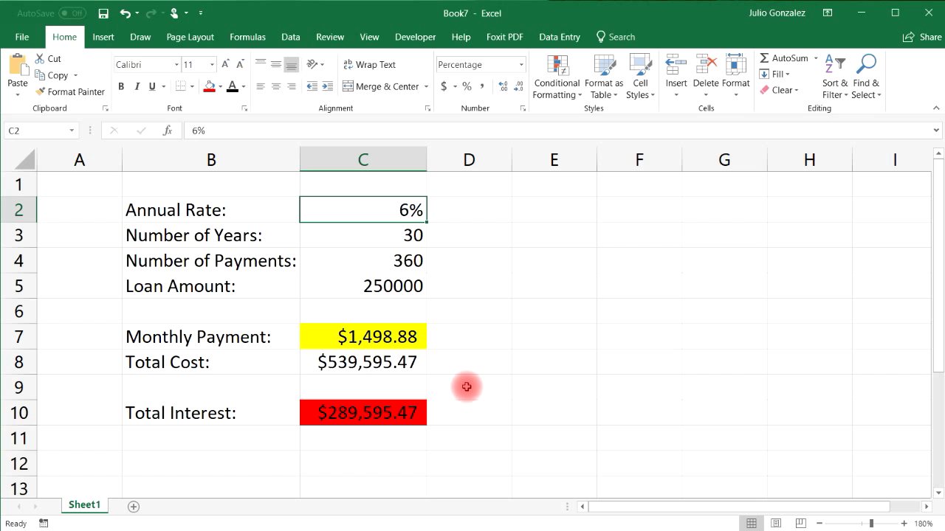
click(396, 414)
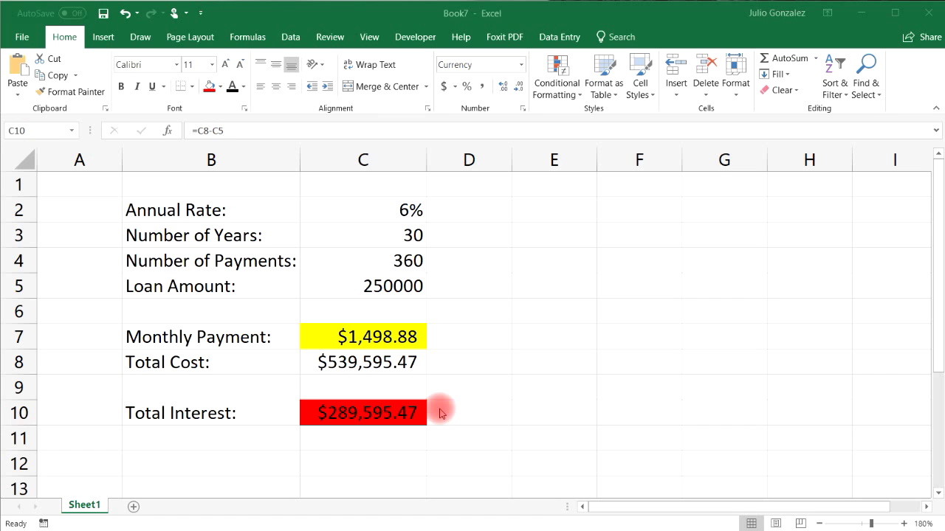
click(412, 211)
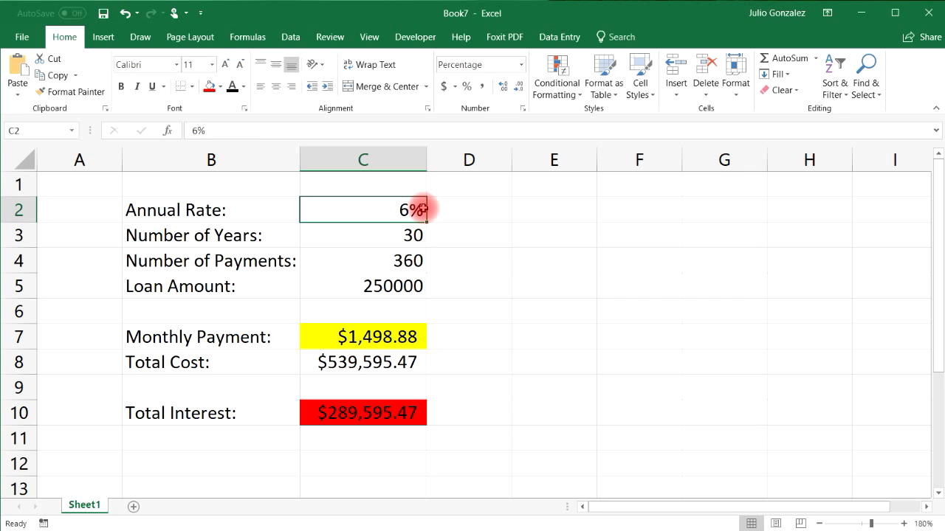
- Try a 5% and then a 4% annual rate, checking the total interest each time
text(5)
key(Return)
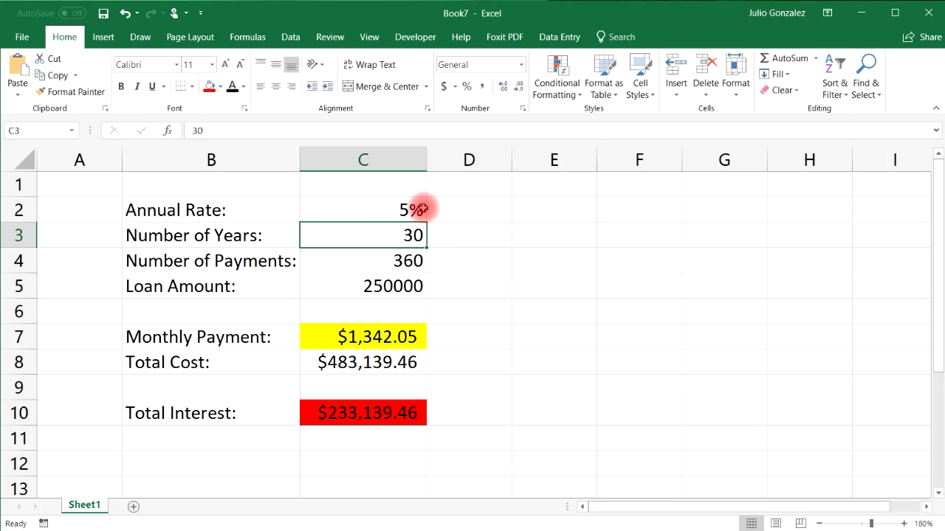
click(395, 417)
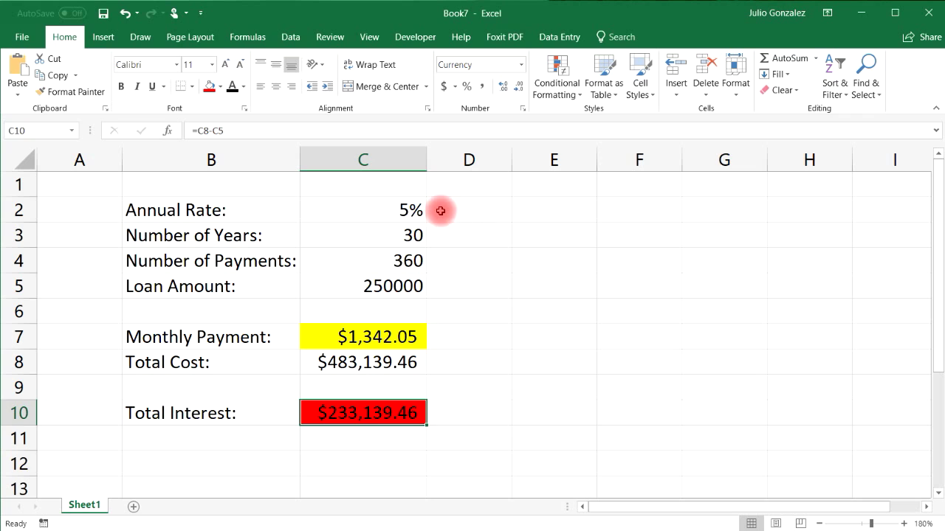
click(416, 208)
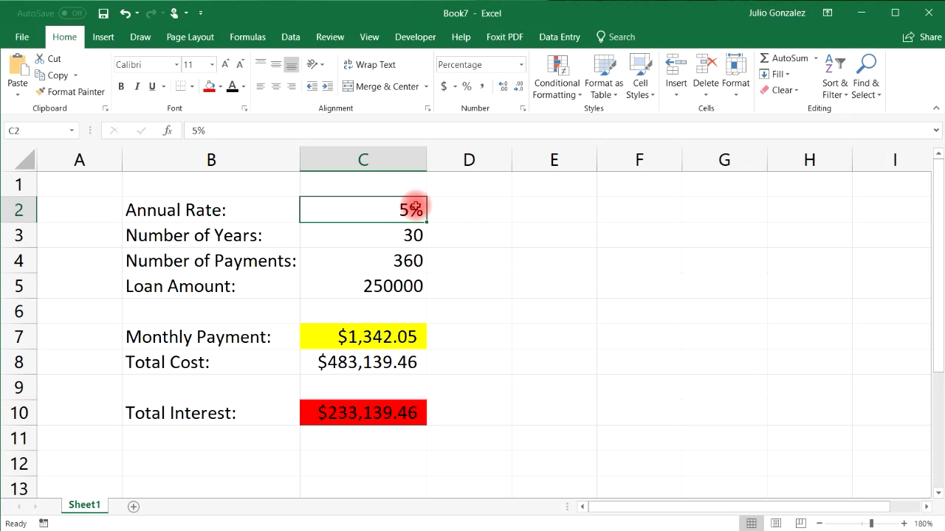
double_click(409, 210)
key(BackSpace)
text(4)
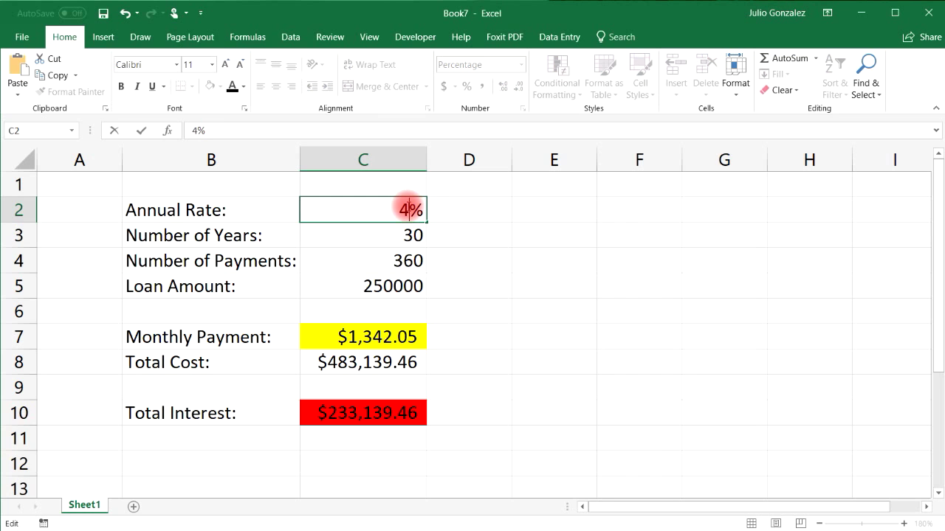
key(Return)
click(310, 415)
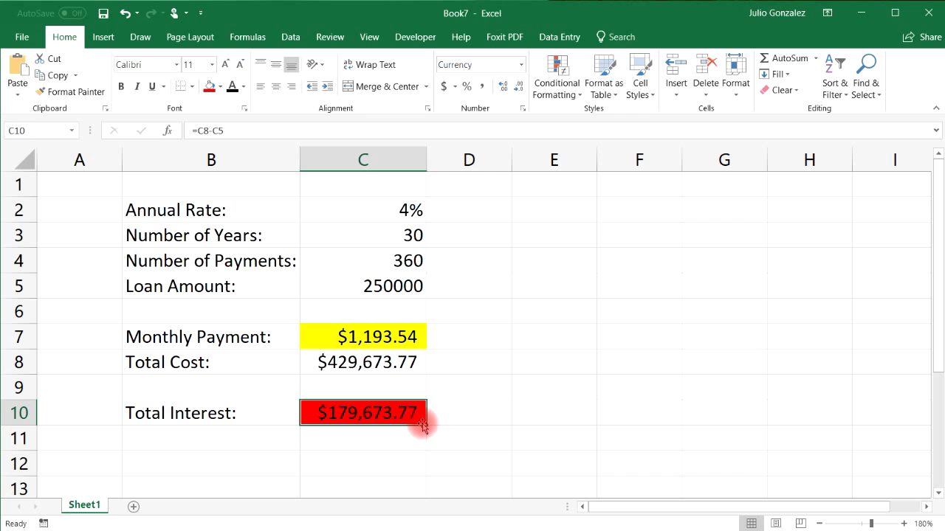
- Change the annual rate to 3% and check the recalculated total interest
click(409, 209)
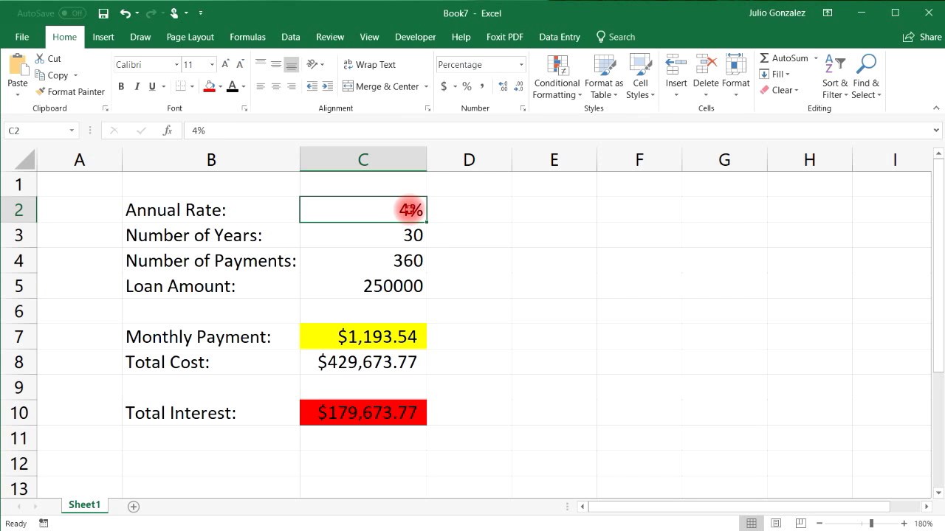
double_click(409, 210)
key(BackSpace)
text(3)
key(Return)
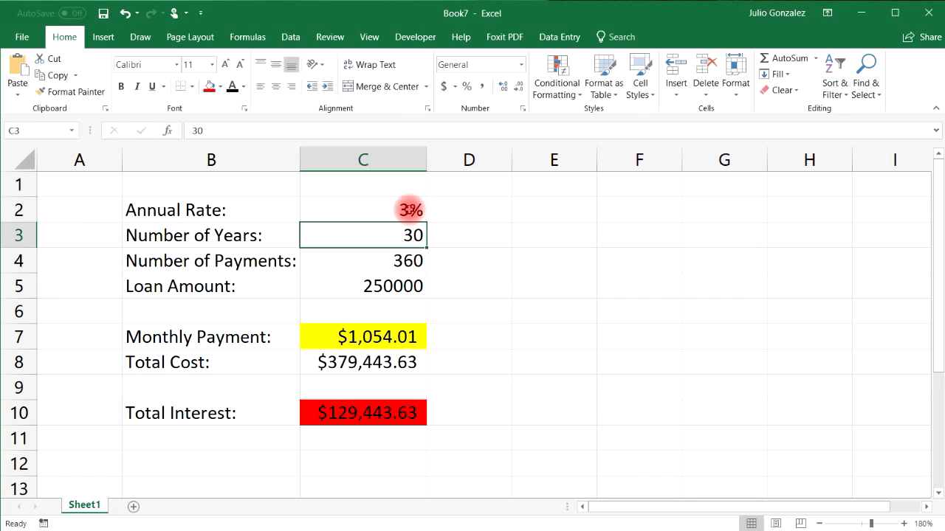
click(395, 414)
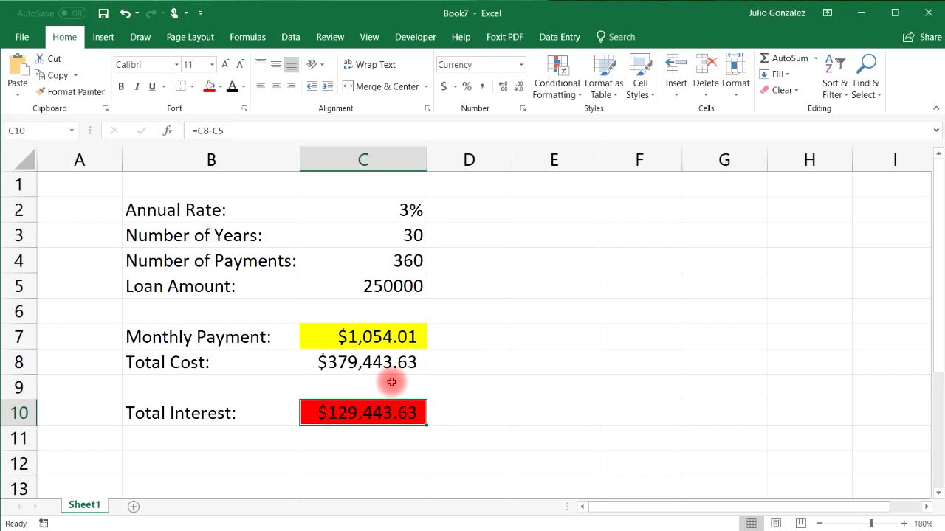
- Change the annual rate to 10% and check the recalculated total interest
click(418, 213)
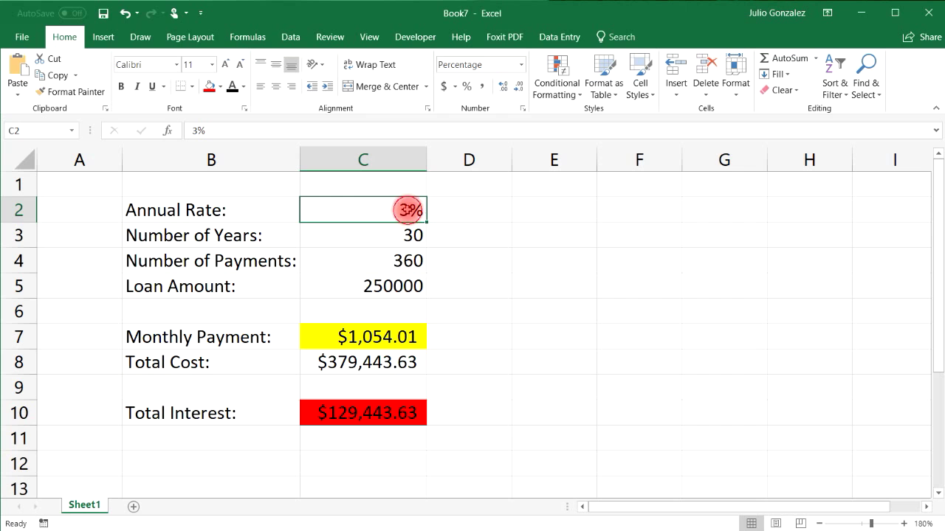
double_click(408, 210)
key(BackSpace)
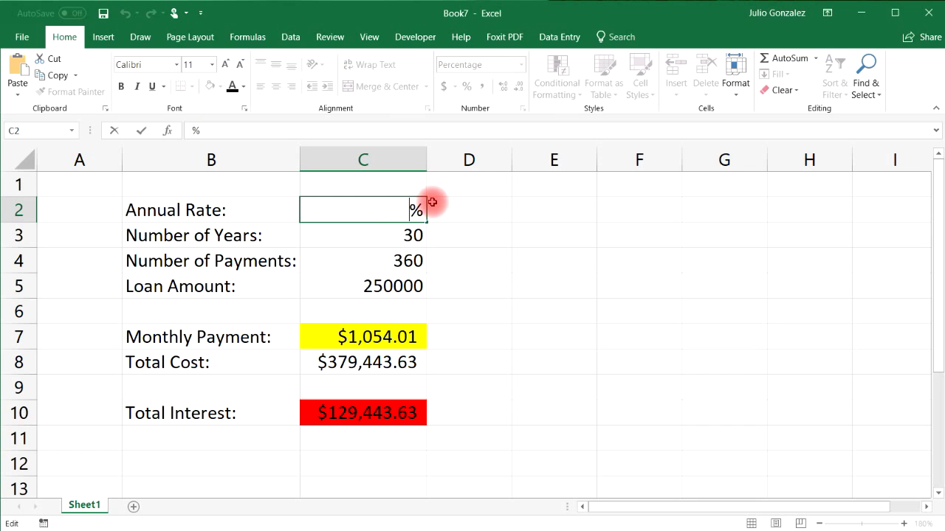
text(10)
key(Return)
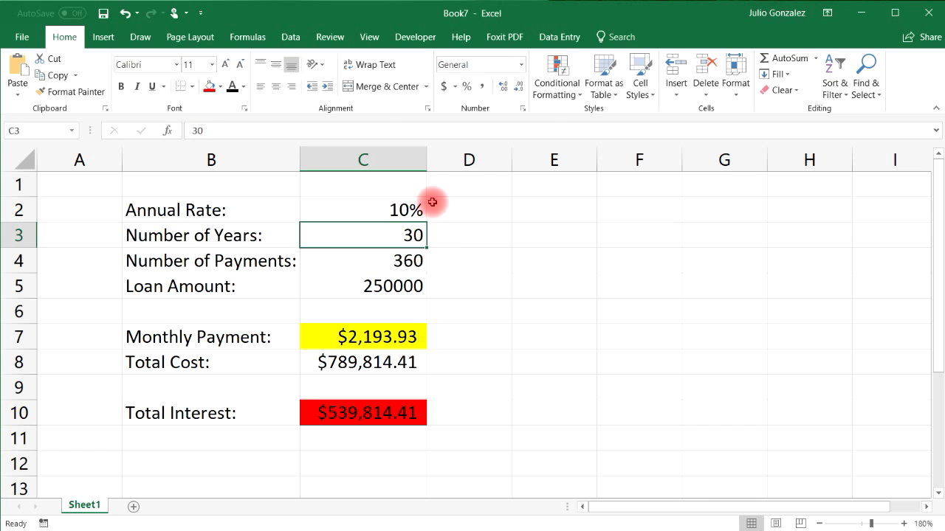
click(359, 413)
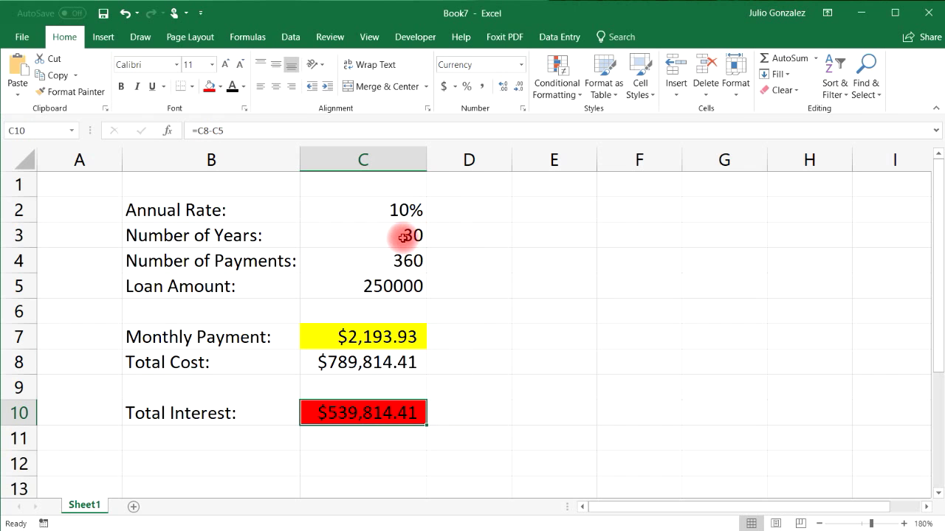
- Set the annual rate back to 4%, giving $1,193.54 monthly and $179,673.77 interest
click(406, 209)
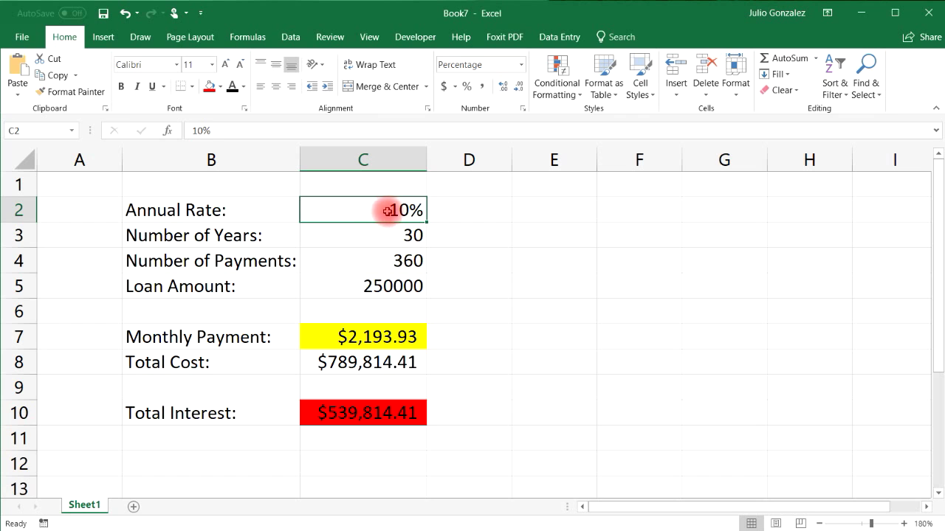
double_click(408, 210)
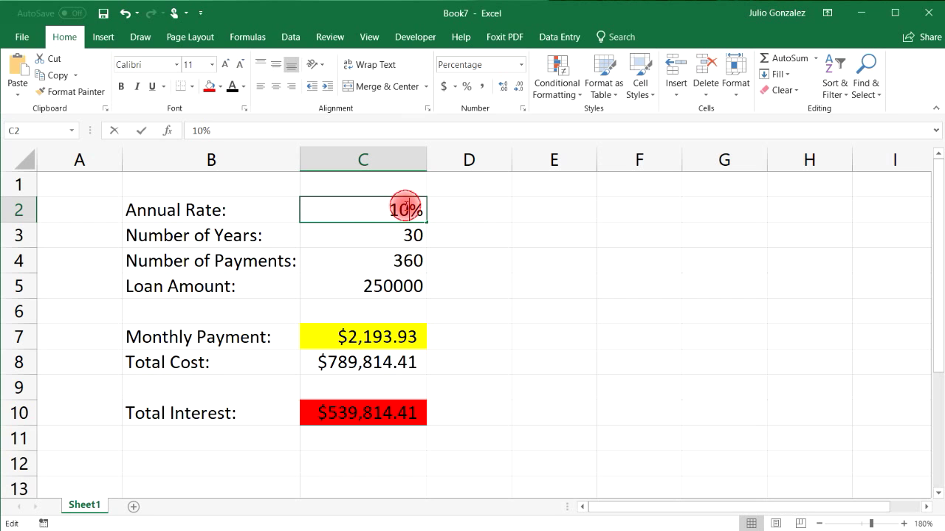
key(BackSpace)
key(BackSpace)
text(4)
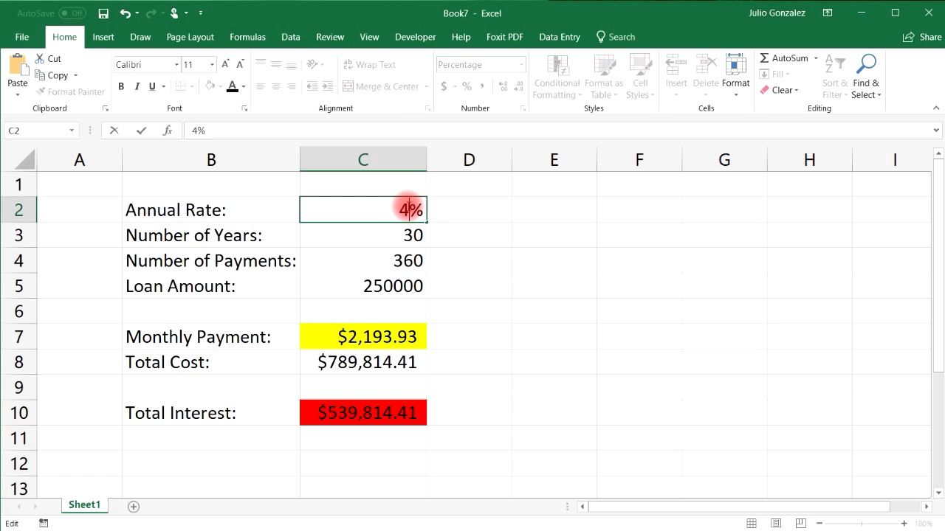
key(Return)
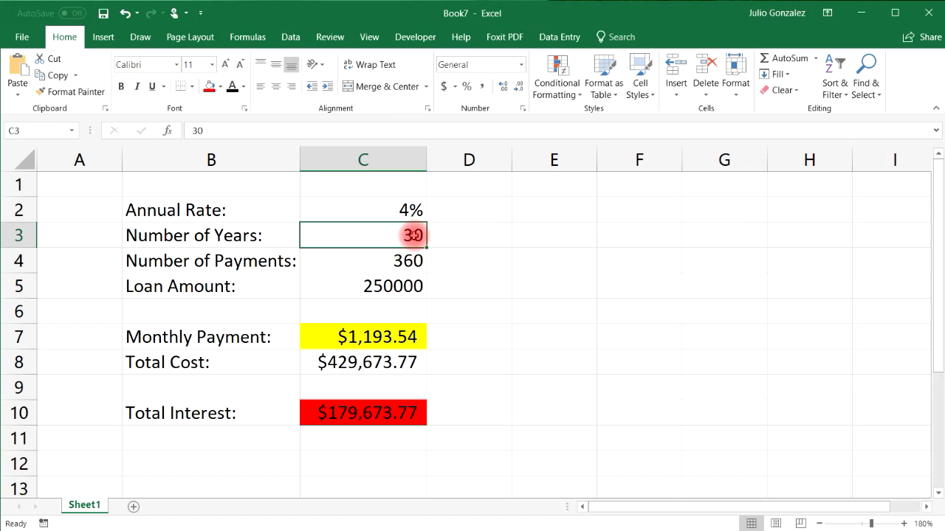
- Shorten the loan term to 20 years and check the total interest
click(384, 412)
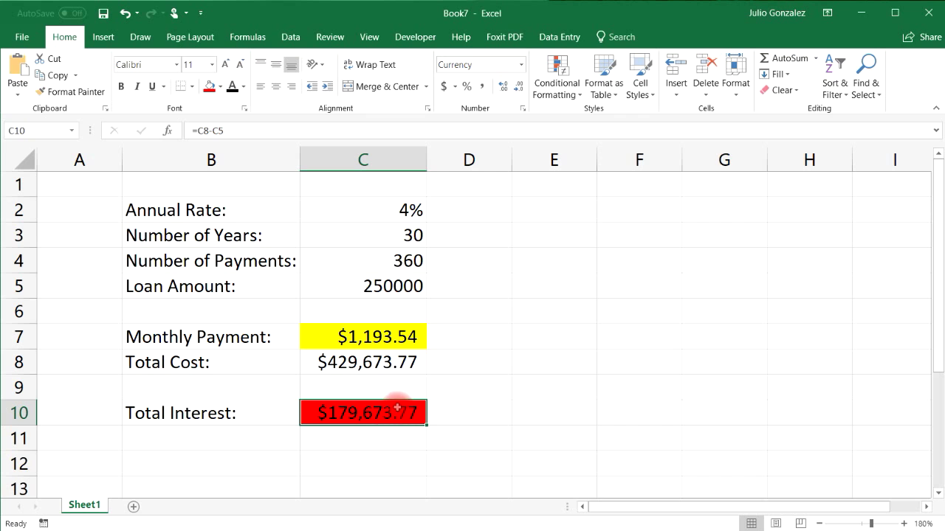
click(415, 235)
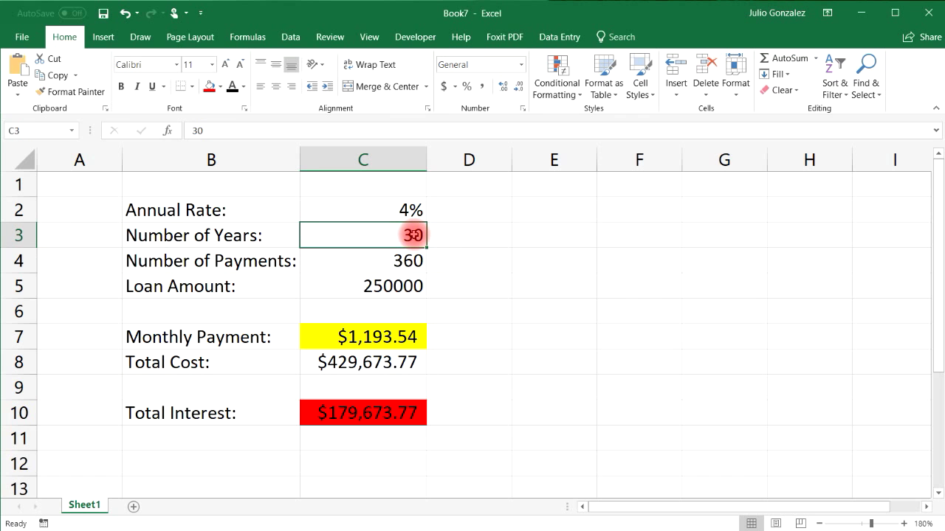
text(20)
key(Return)
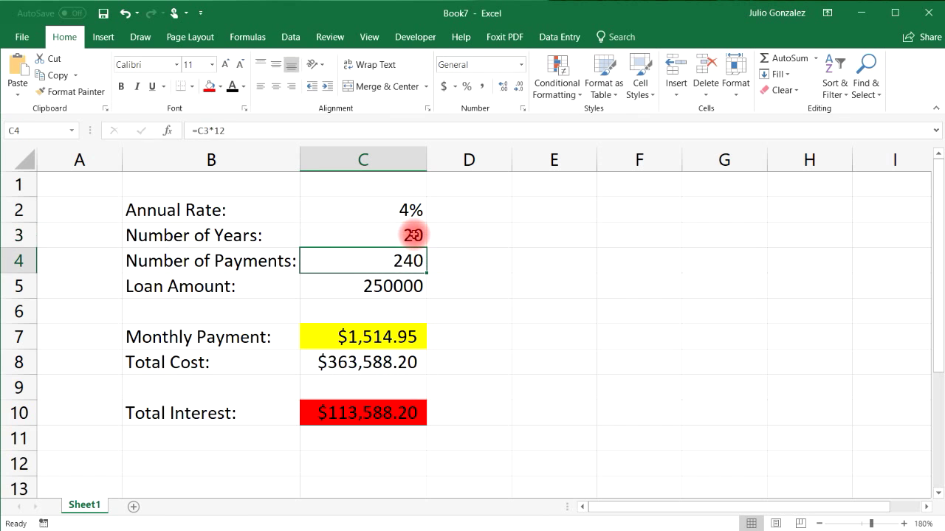
click(368, 406)
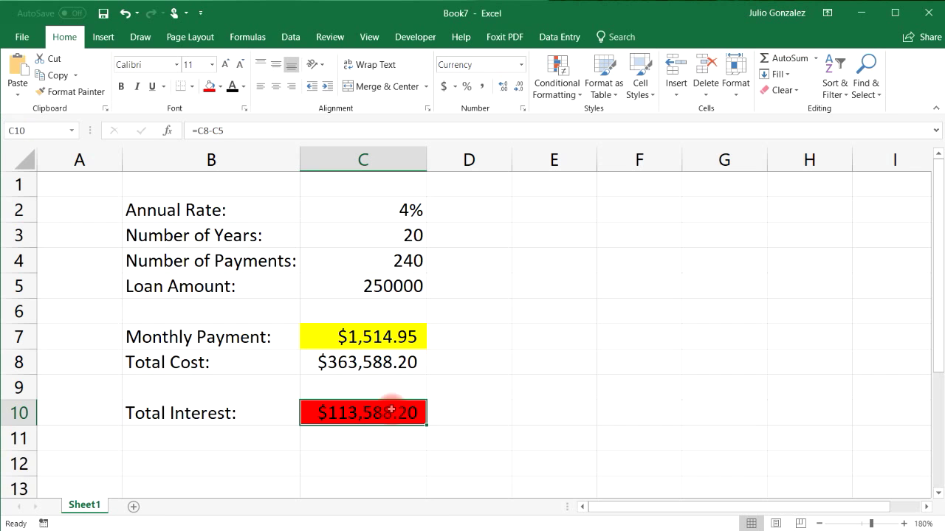
- Shorten the term to 10 years and review the $2,531.13 PMT payment and $53,735.41 interest
click(414, 236)
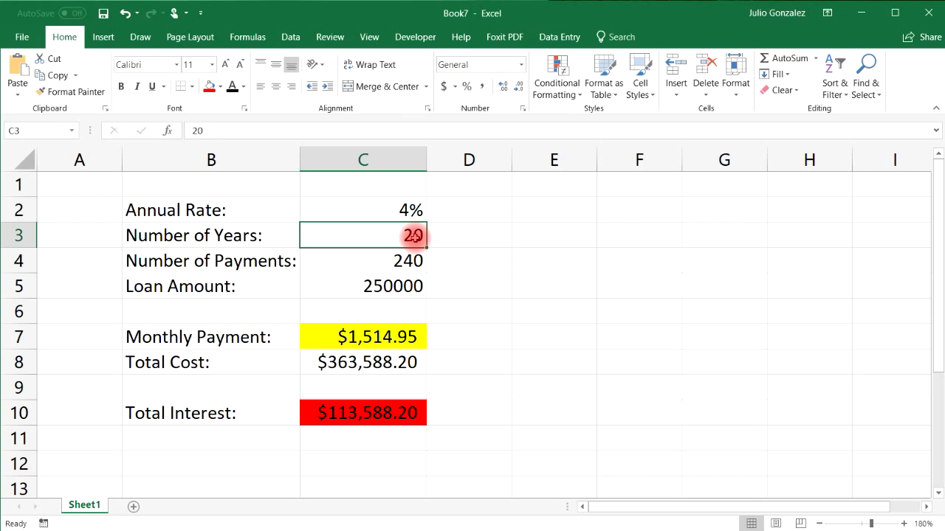
text(10)
key(Return)
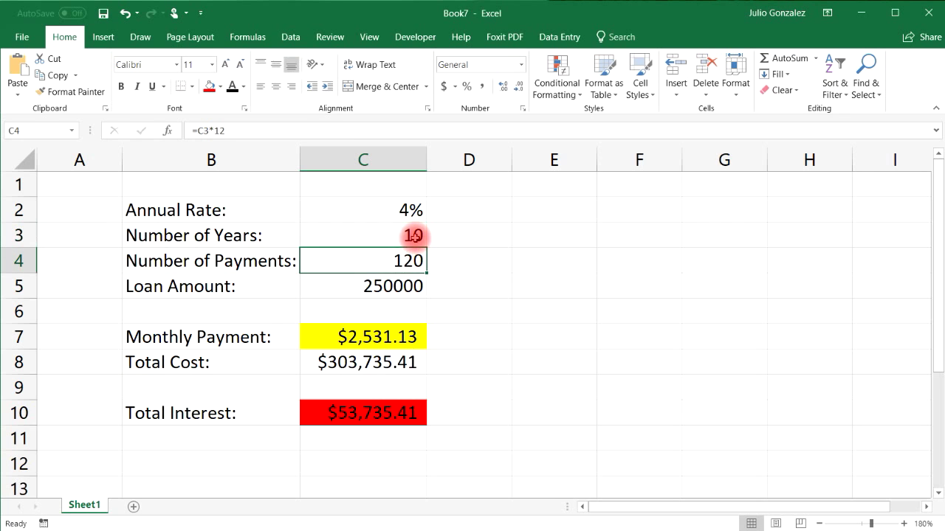
click(419, 413)
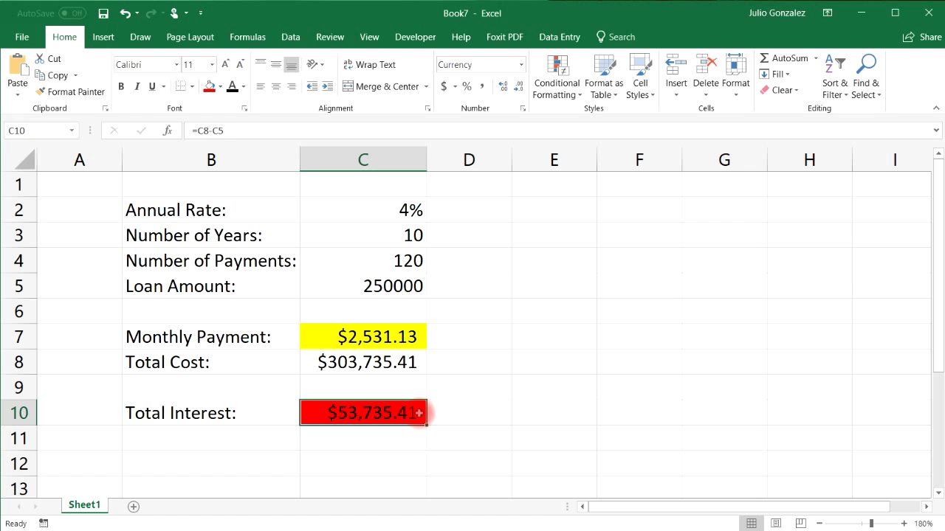
click(419, 210)
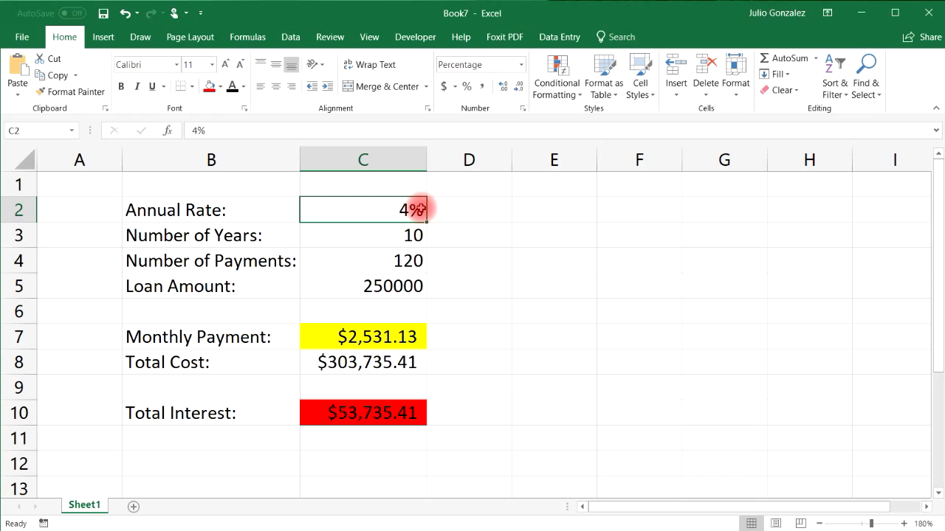
click(407, 237)
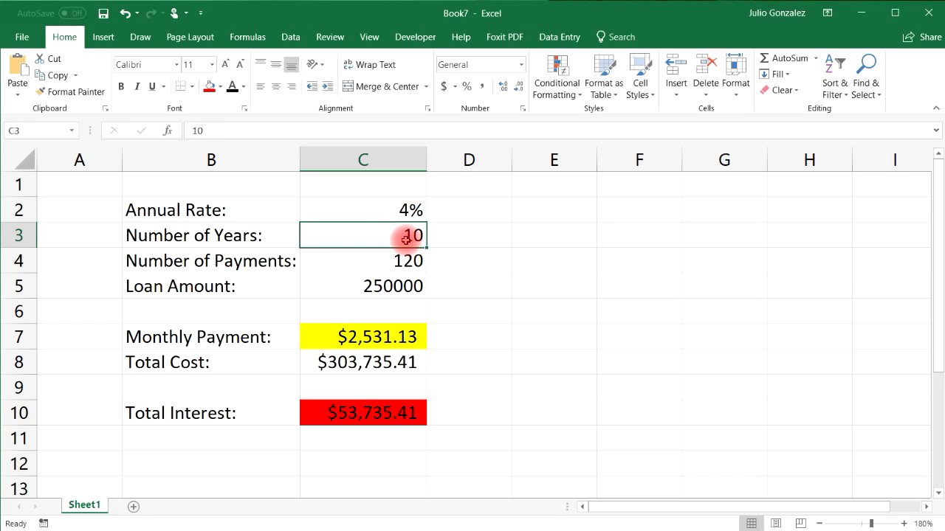
click(365, 416)
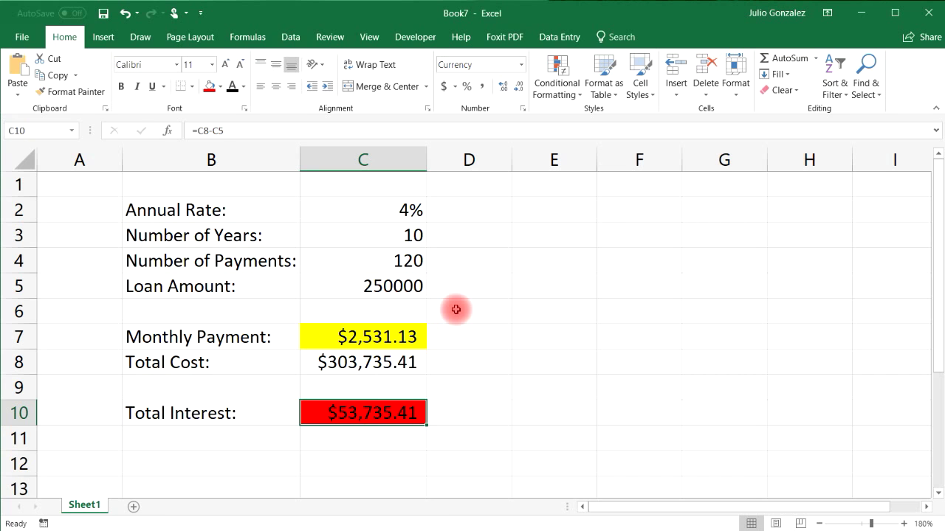
click(398, 332)
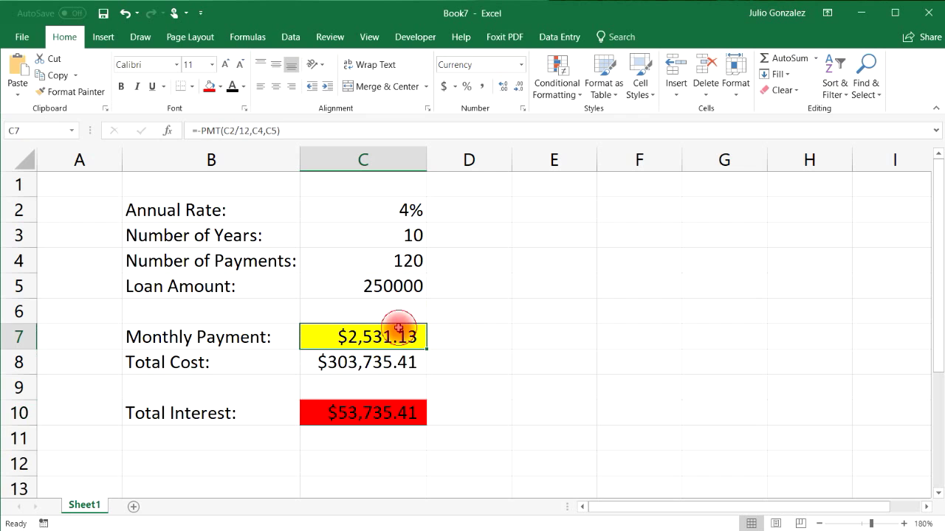
- Set the loan term to 30 and then 20 years, checking the monthly payment each time
click(382, 237)
text(30)
key(Return)
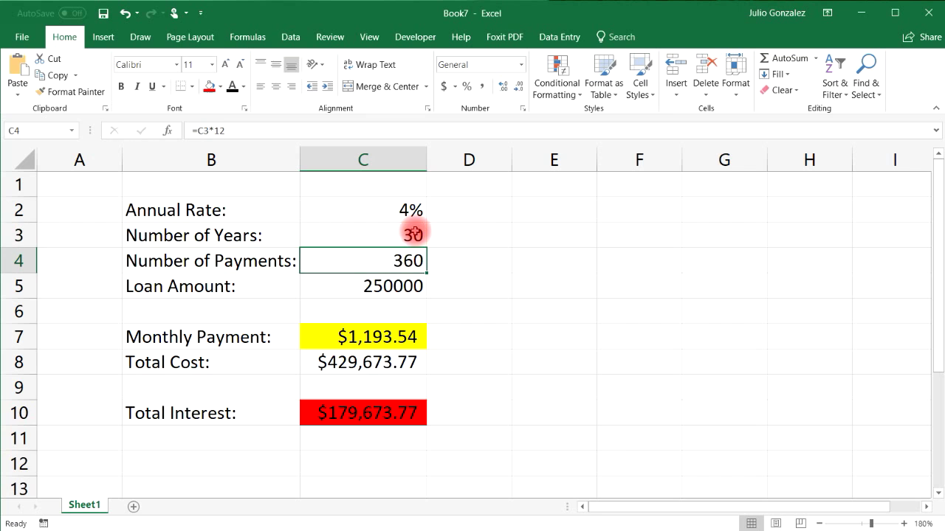
click(398, 337)
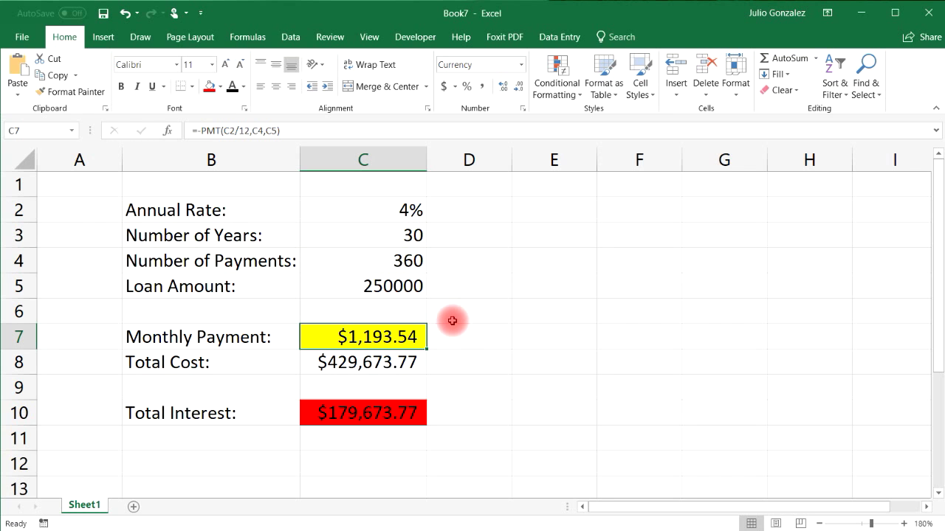
click(409, 234)
text(20)
key(Return)
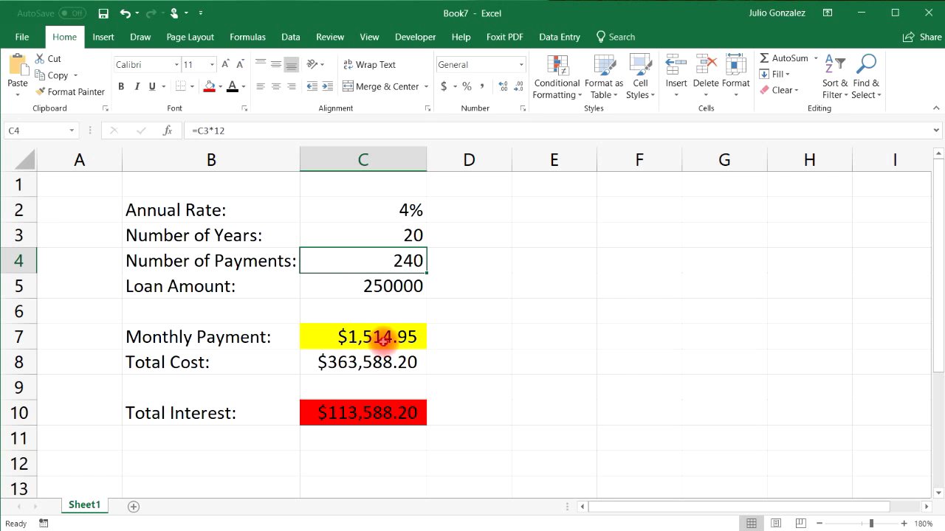
click(383, 339)
- Return the term to 10 years, giving $2,531.13 monthly and $53,735.41 total interest
click(412, 235)
text(10)
key(Return)
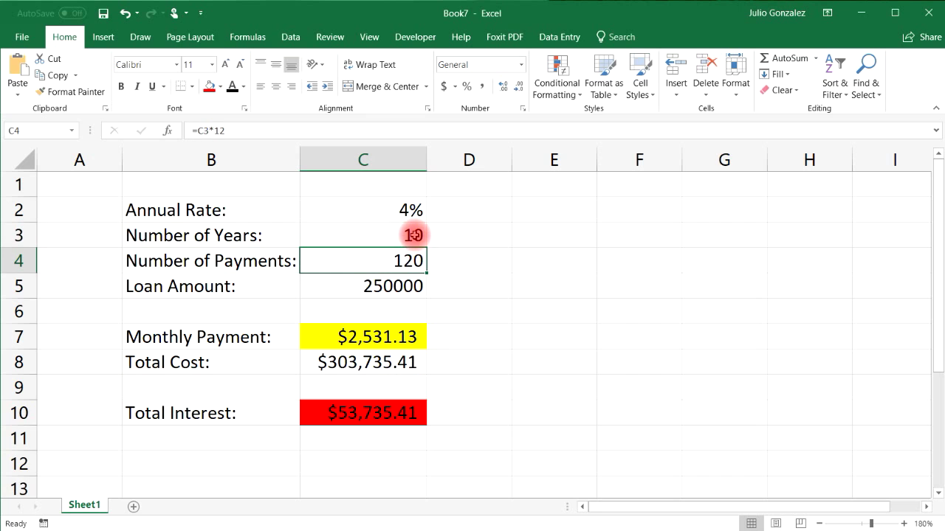
click(399, 337)
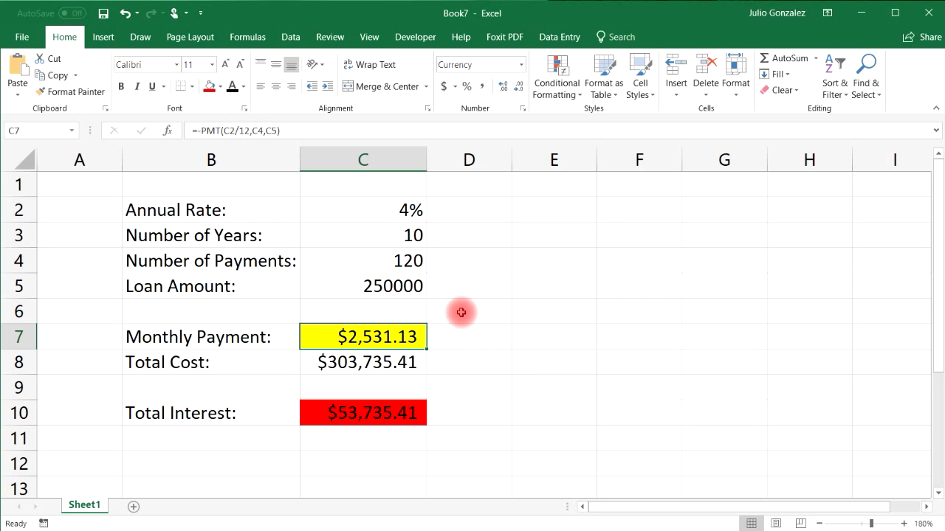
click(405, 412)
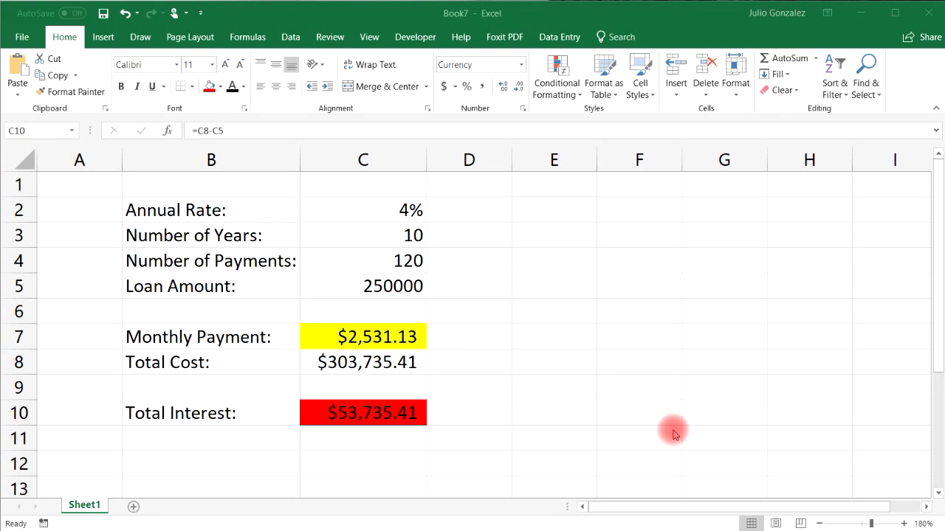
click(406, 210)
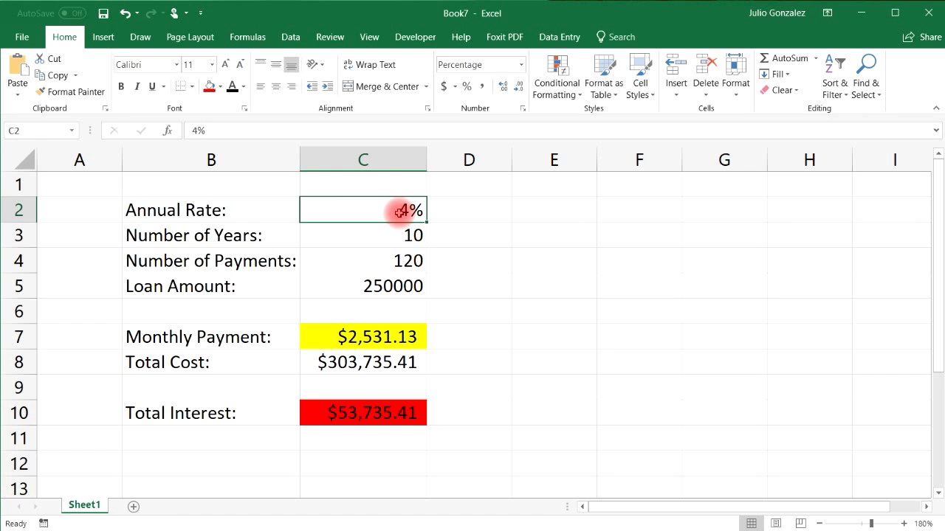
click(403, 235)
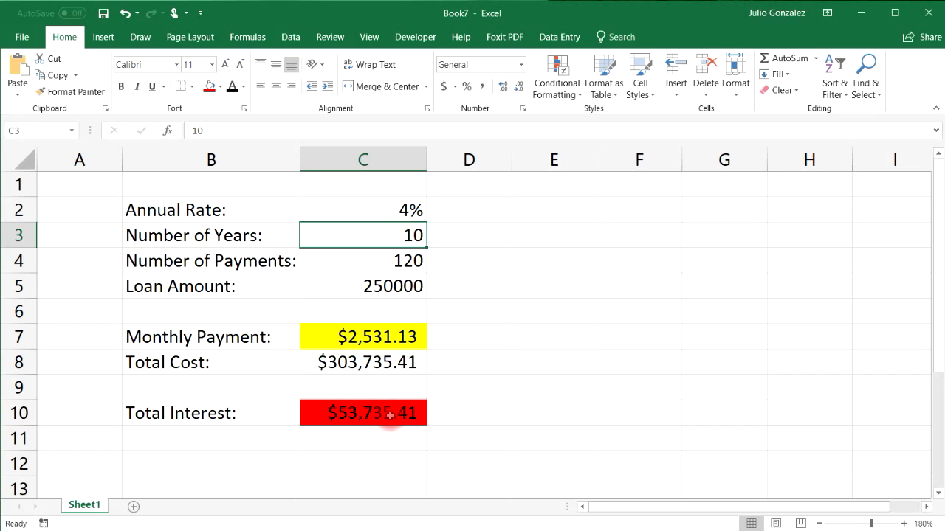
click(367, 414)
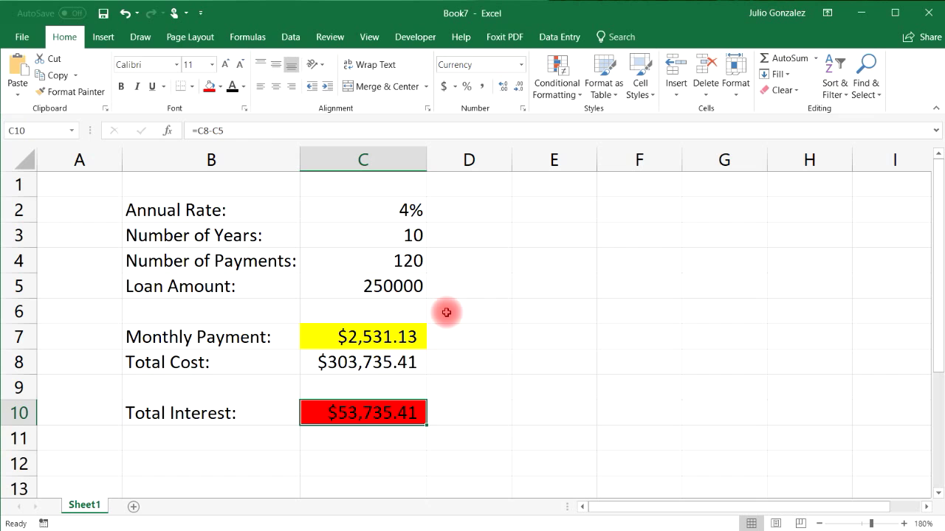
click(398, 337)
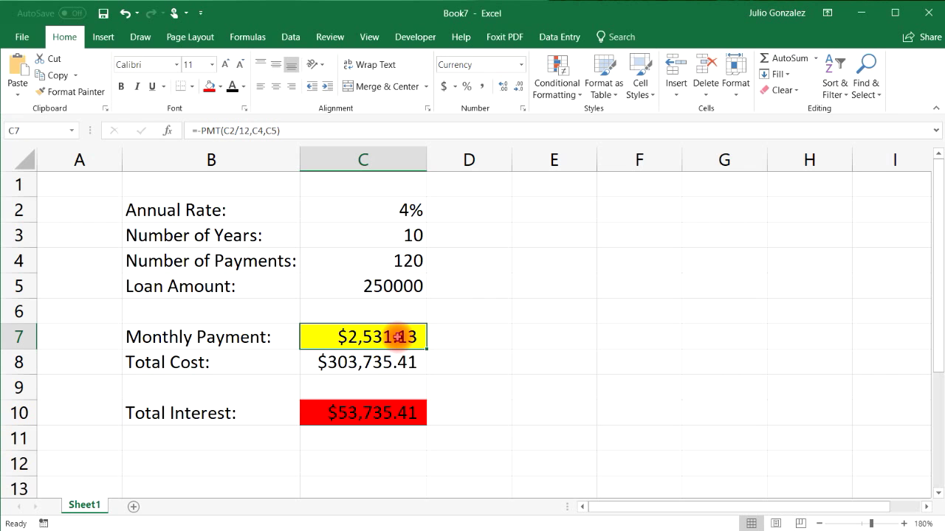